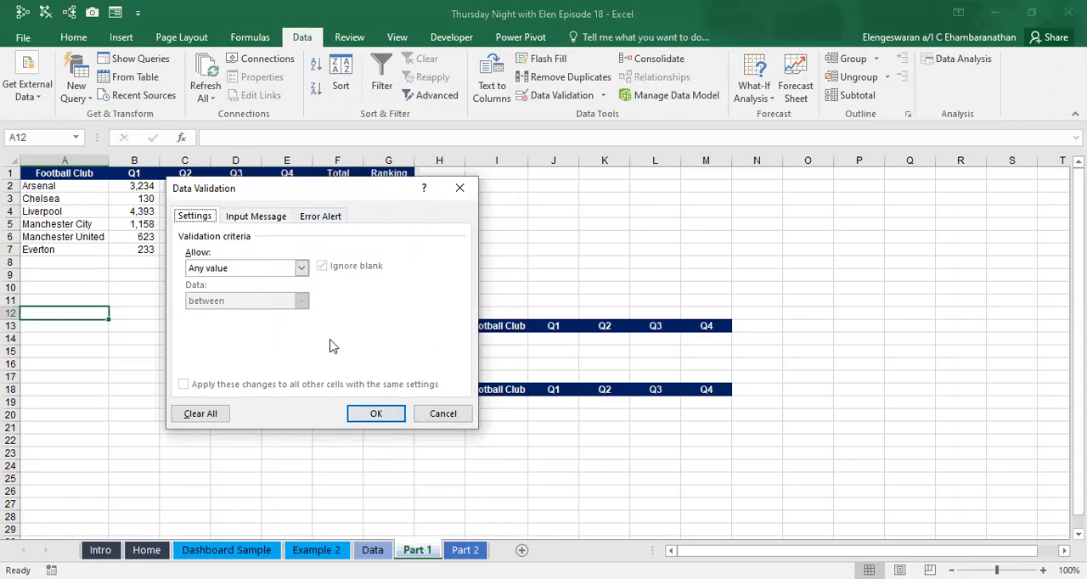
- Restrict cell A12 to a validation list sourced from the football clubs in =$A$2:$A$7
{"action": "left_click", "coordinate": [287, 272]}
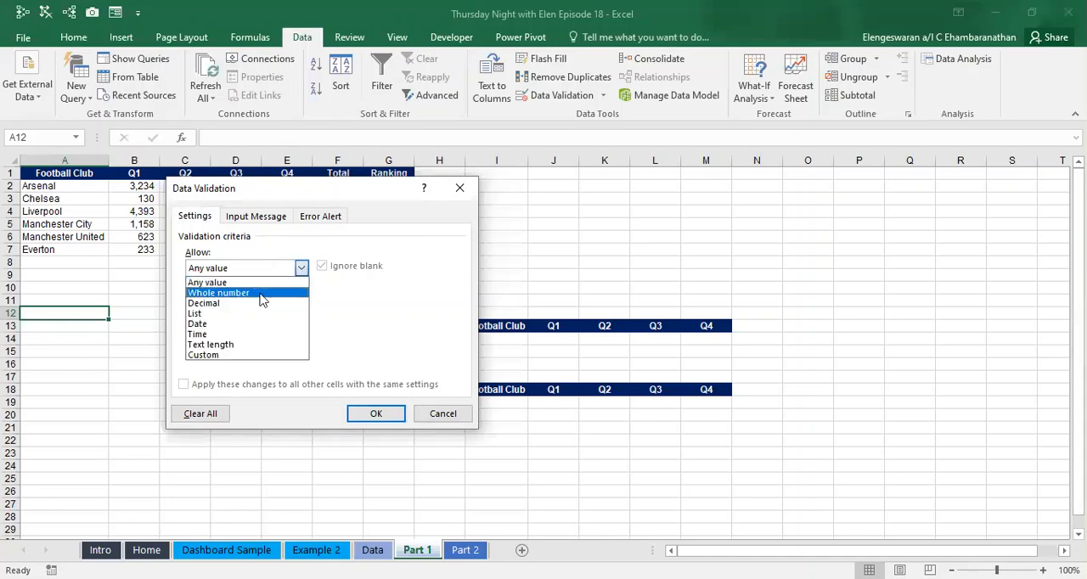
{"action": "left_click", "coordinate": [242, 314]}
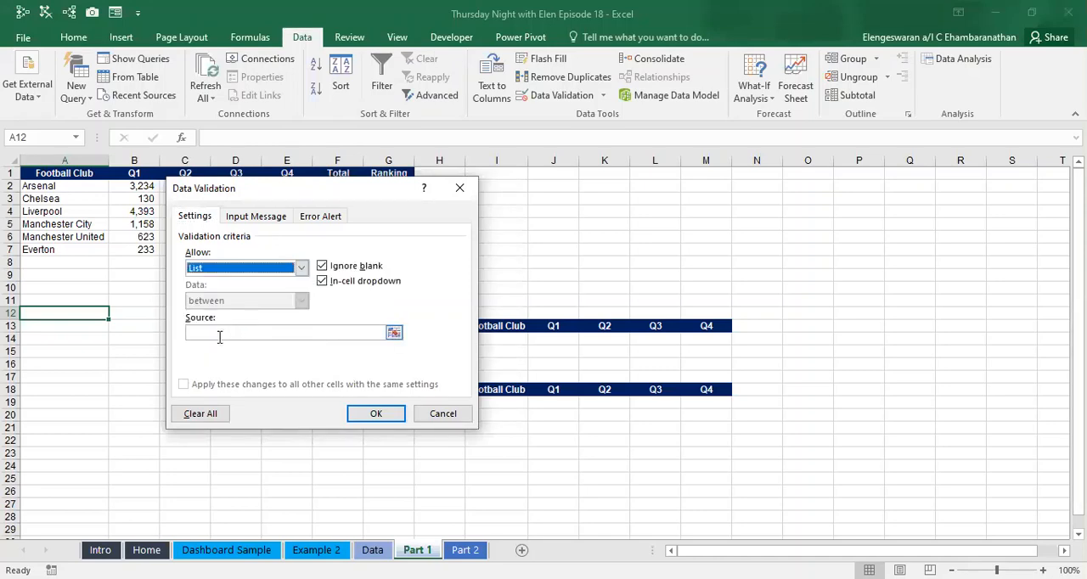
{"action": "left_click", "coordinate": [189, 332]}
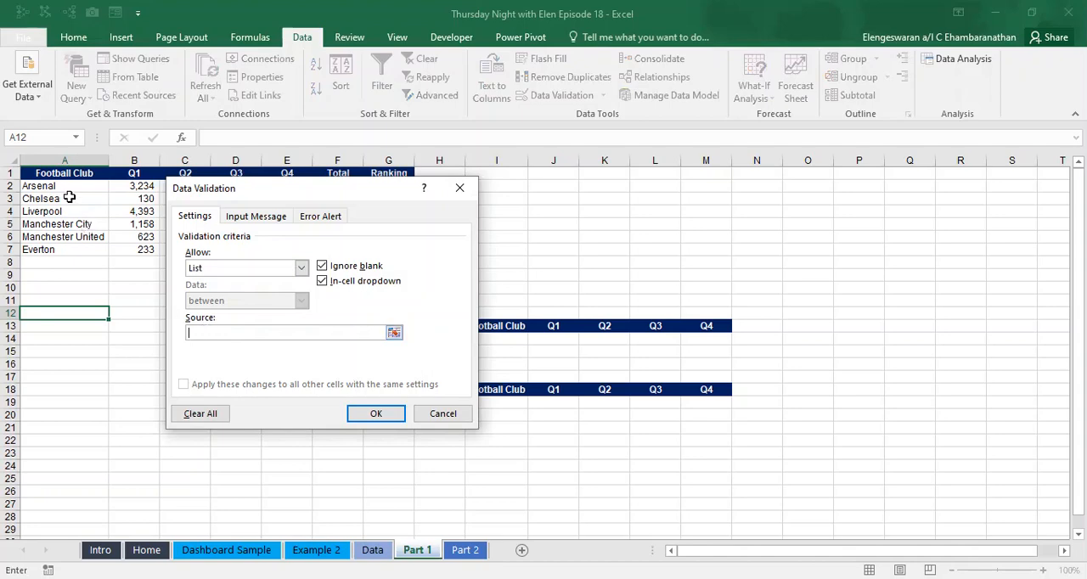
{"action": "left_click_drag", "start_coordinate": [53, 187], "coordinate": [57, 189]}
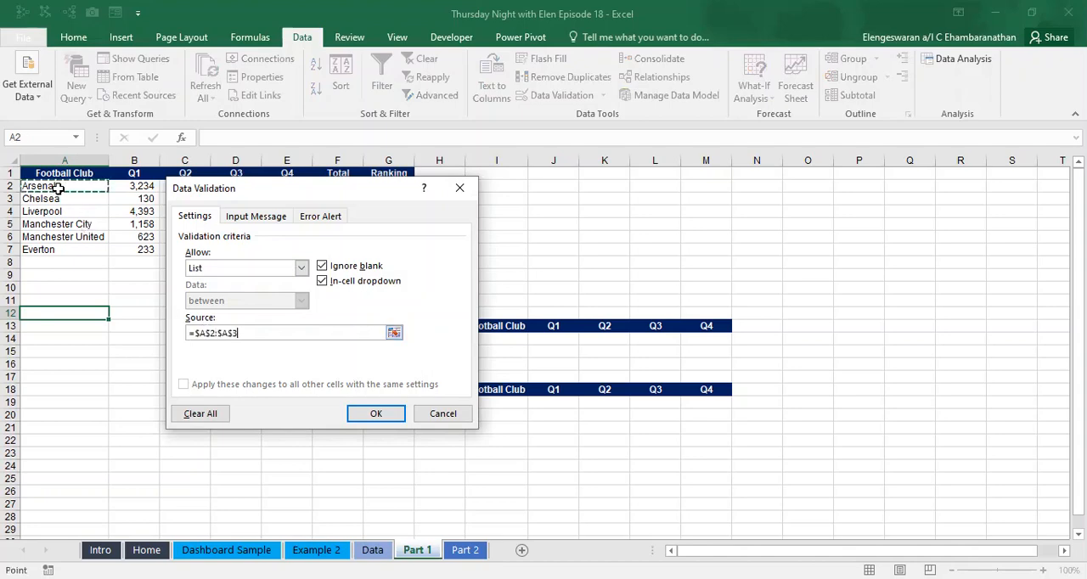
{"action": "left_click", "coordinate": [376, 413]}
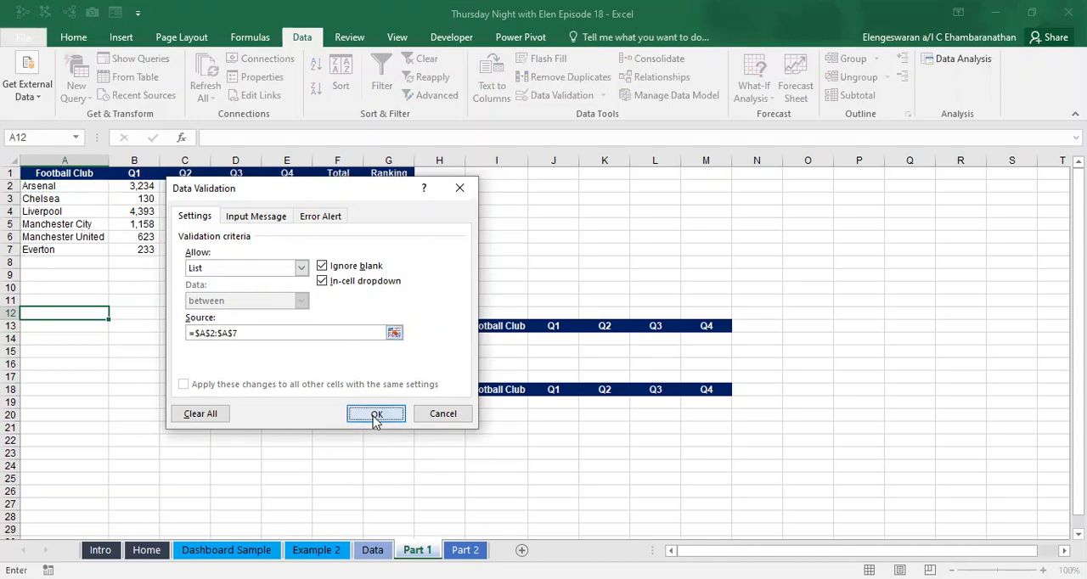
- Test the validation list in cell A12 by choosing Chelsea, followed by Liverpool
{"action": "left_click", "coordinate": [71, 343]}
{"action": "left_click", "coordinate": [73, 313]}
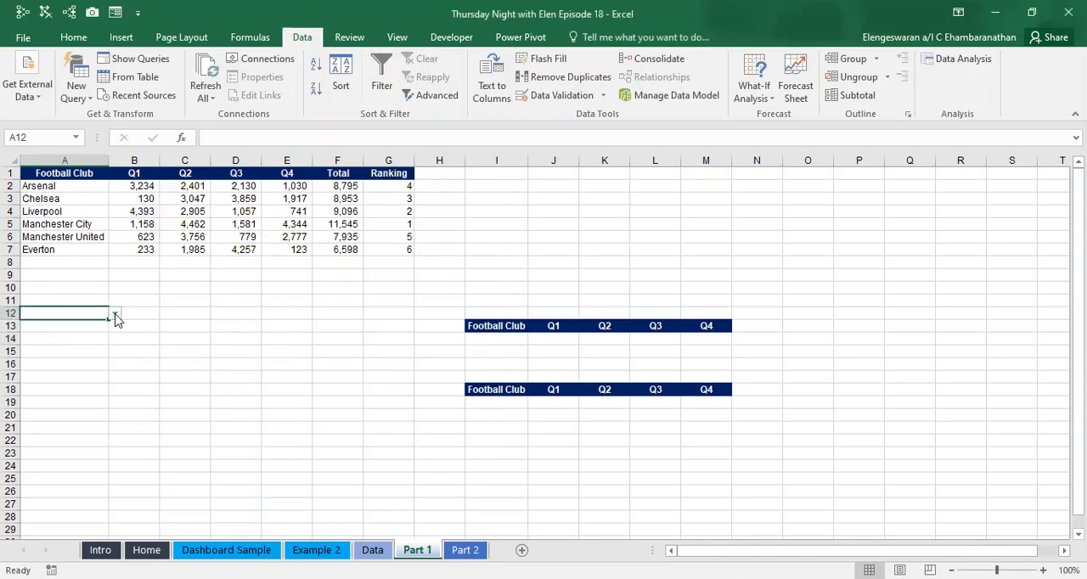
{"action": "left_click", "coordinate": [113, 314]}
{"action": "left_click", "coordinate": [81, 334]}
{"action": "left_click", "coordinate": [113, 314]}
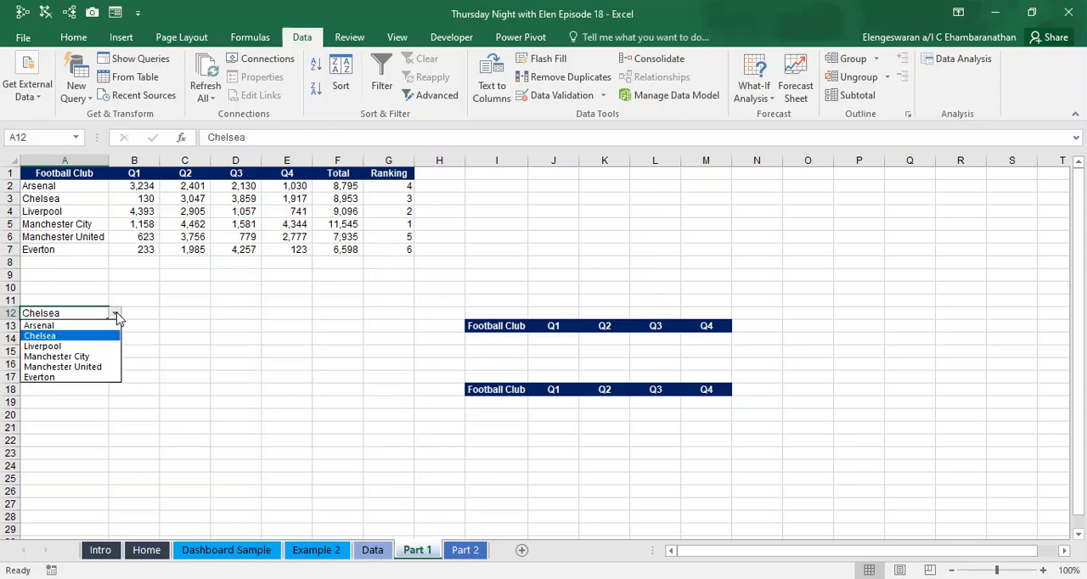
{"action": "left_click", "coordinate": [58, 346]}
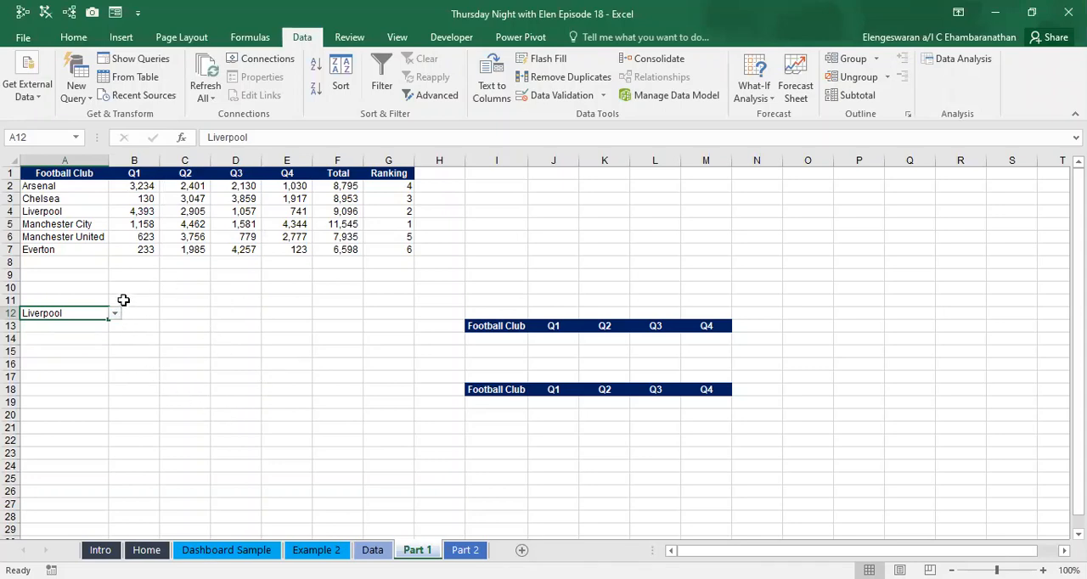
- Link cell I14, under the first Football Club header, to the club chosen in A12
{"action": "left_click", "coordinate": [470, 341]}
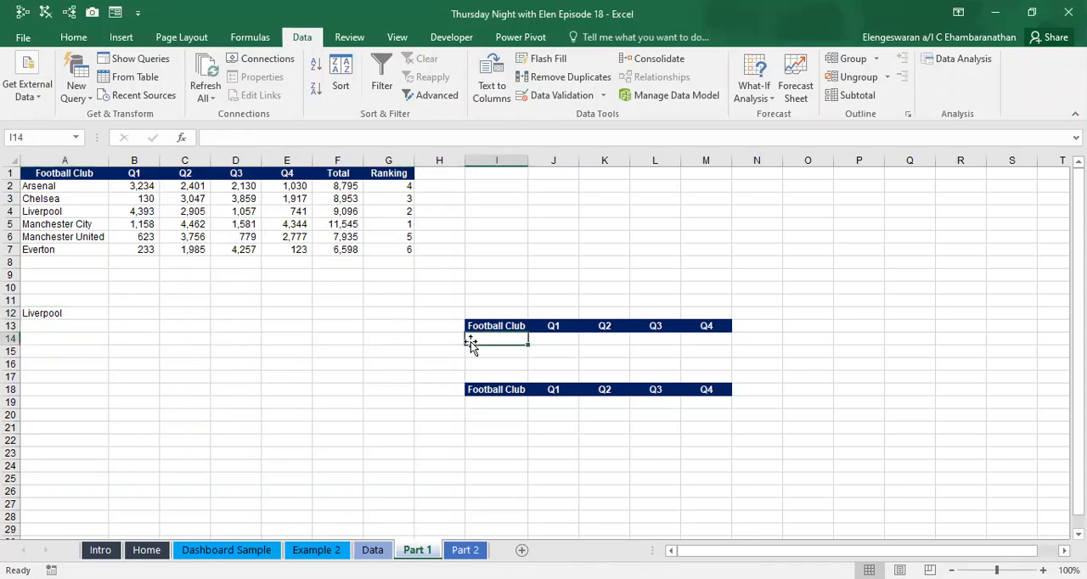
{"action": "type", "text": "="}
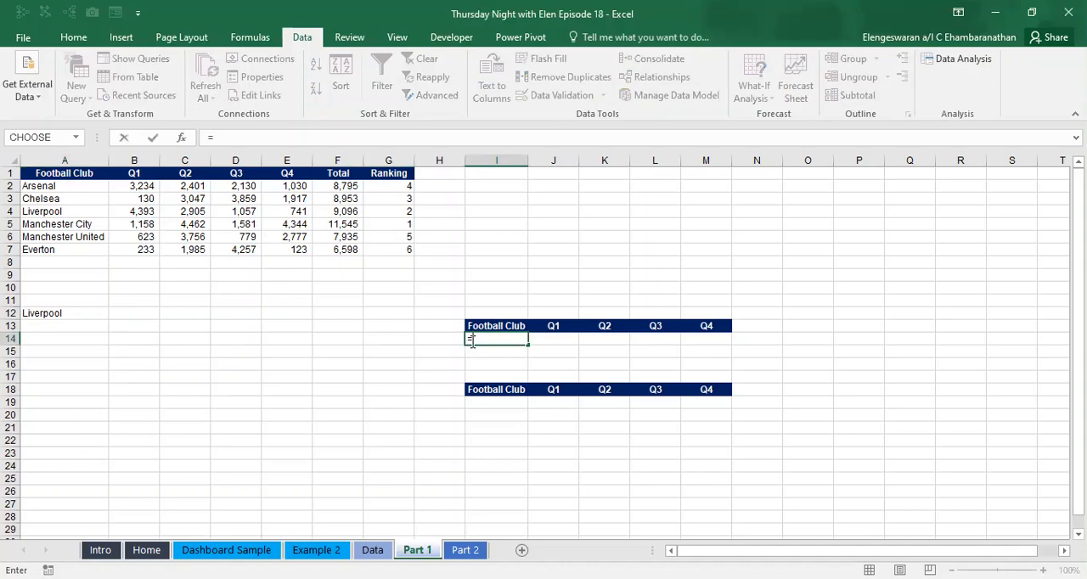
{"action": "left_click", "coordinate": [41, 313]}
{"action": "key", "text": "Return"}
- Change the club selected in cell A12 to Arsenal
{"action": "left_click", "coordinate": [43, 312]}
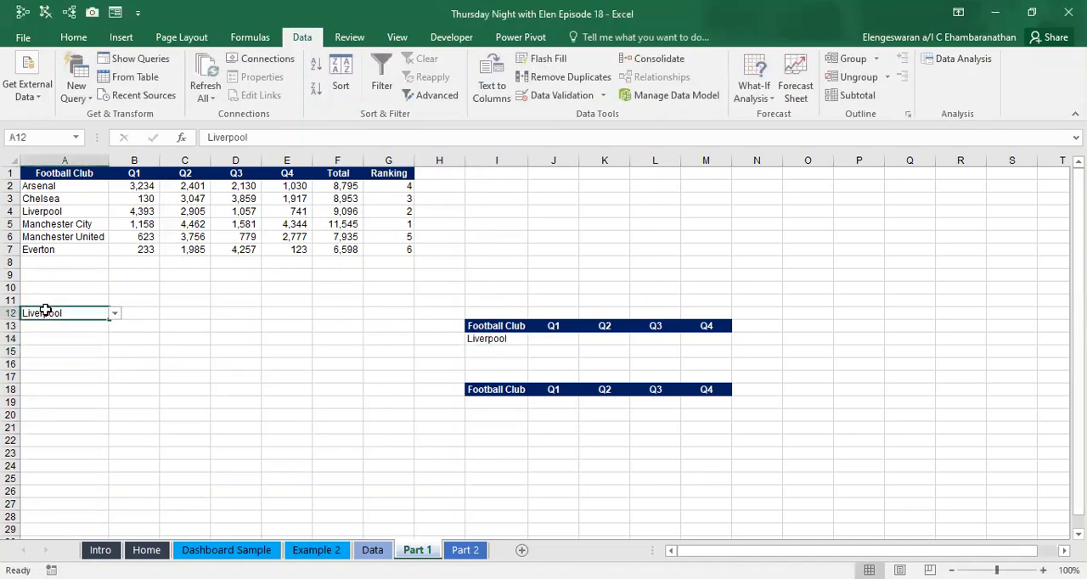
{"action": "left_click", "coordinate": [64, 312]}
{"action": "left_click", "coordinate": [115, 313]}
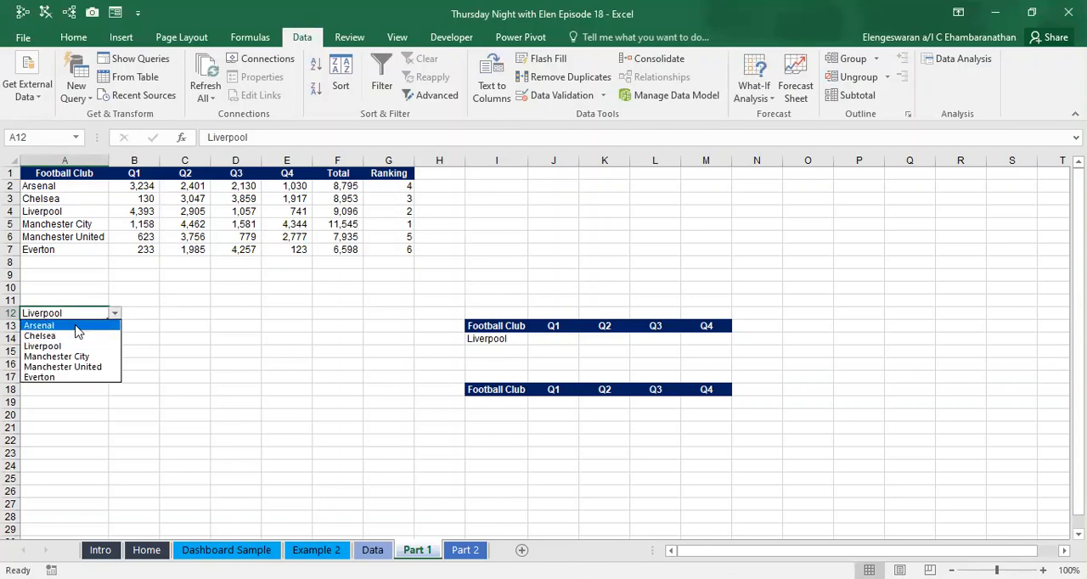
{"action": "left_click", "coordinate": [81, 325]}
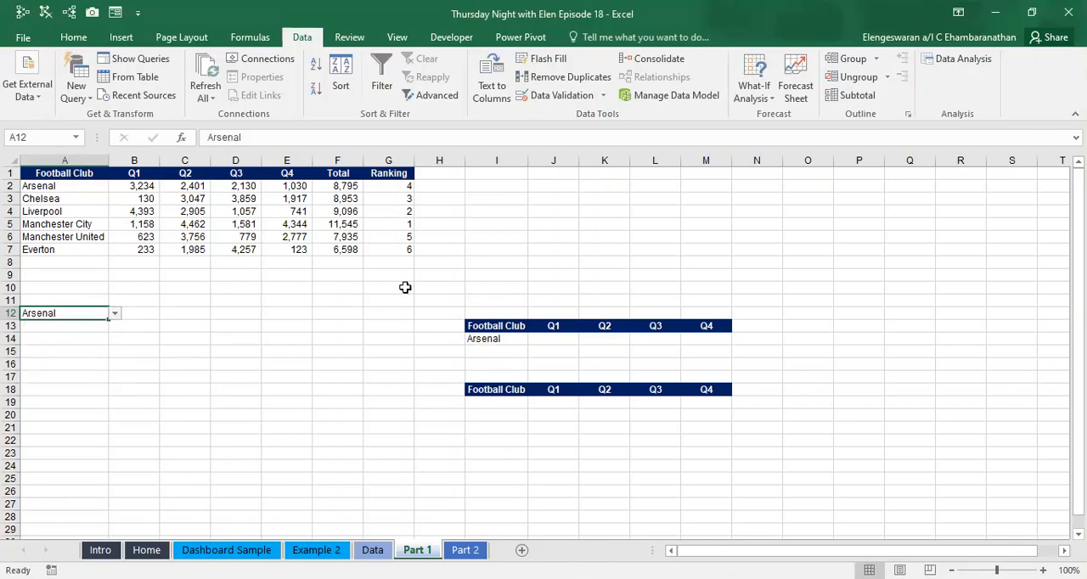
- Start an INDEX formula in J14 with the absolute range $A$1:$E$7 as its array
{"action": "left_click", "coordinate": [553, 349]}
{"action": "left_click", "coordinate": [555, 342]}
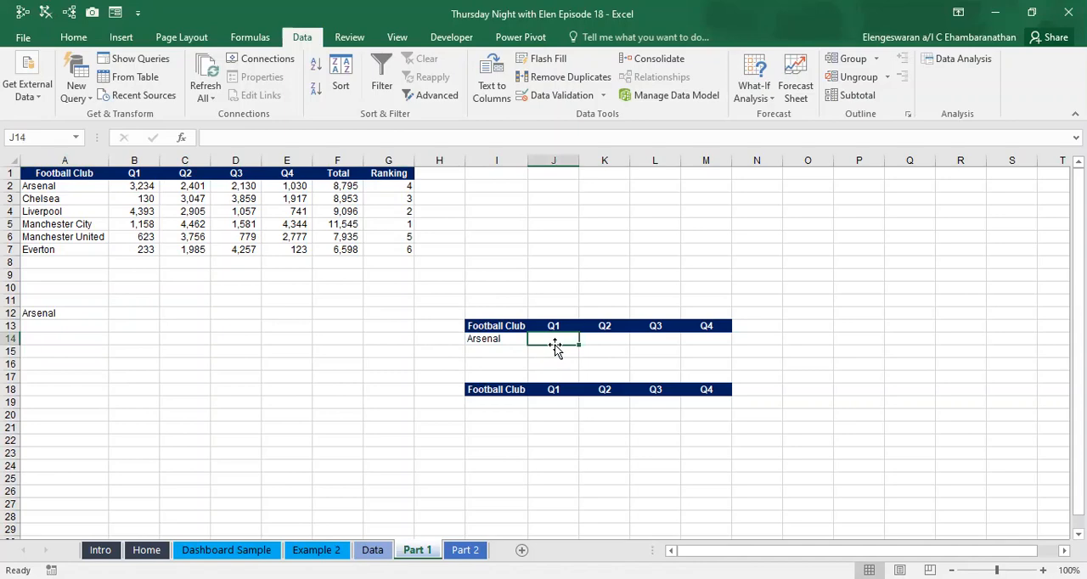
{"action": "type", "text": "="}
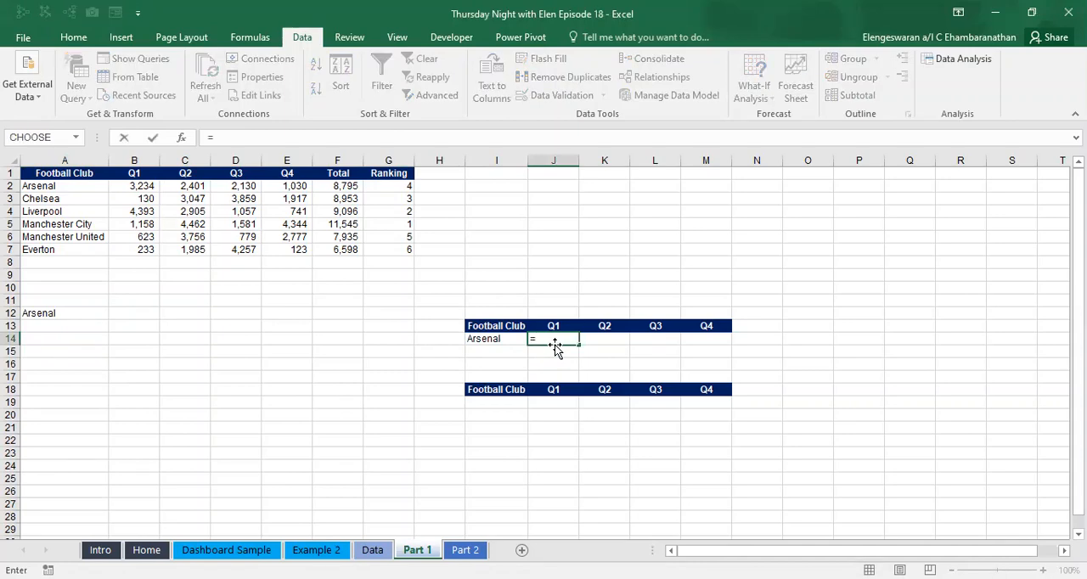
{"action": "type", "text": "index("}
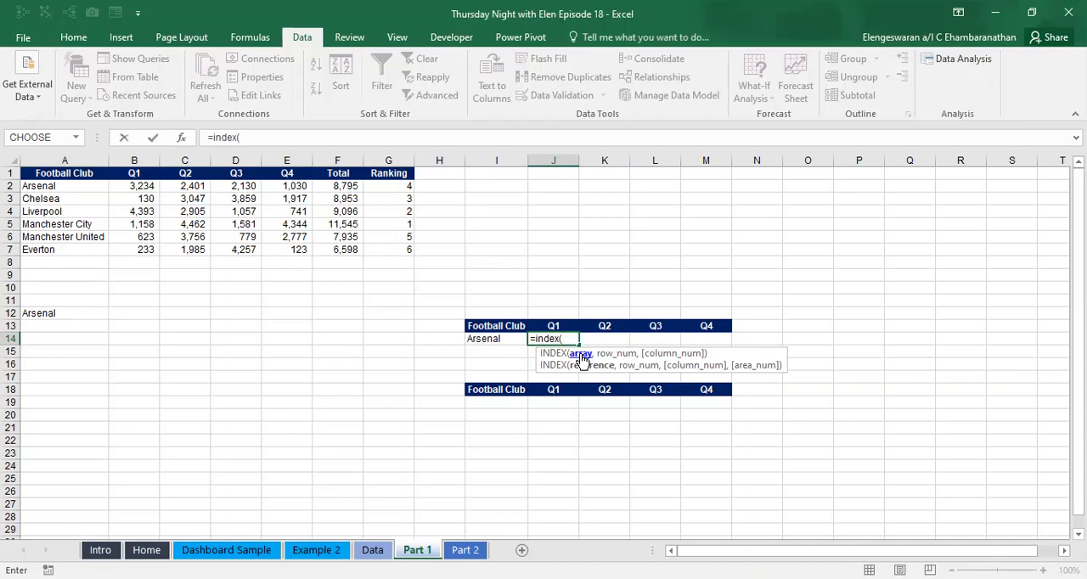
{"action": "left_click_drag", "start_coordinate": [65, 172], "coordinate": [275, 250]}
{"action": "key", "text": "F4"}
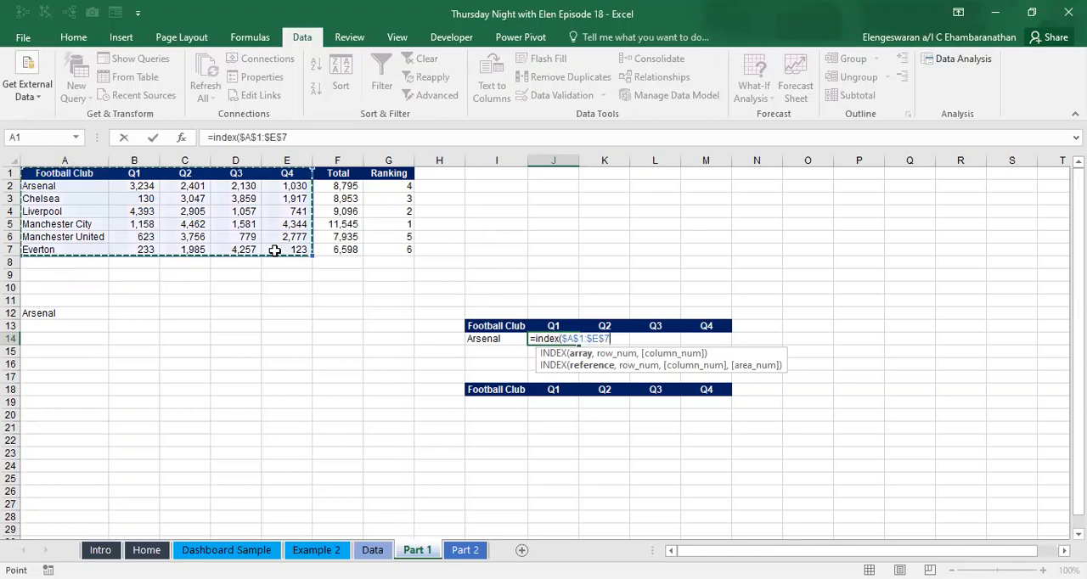
{"action": "type", "text": ","}
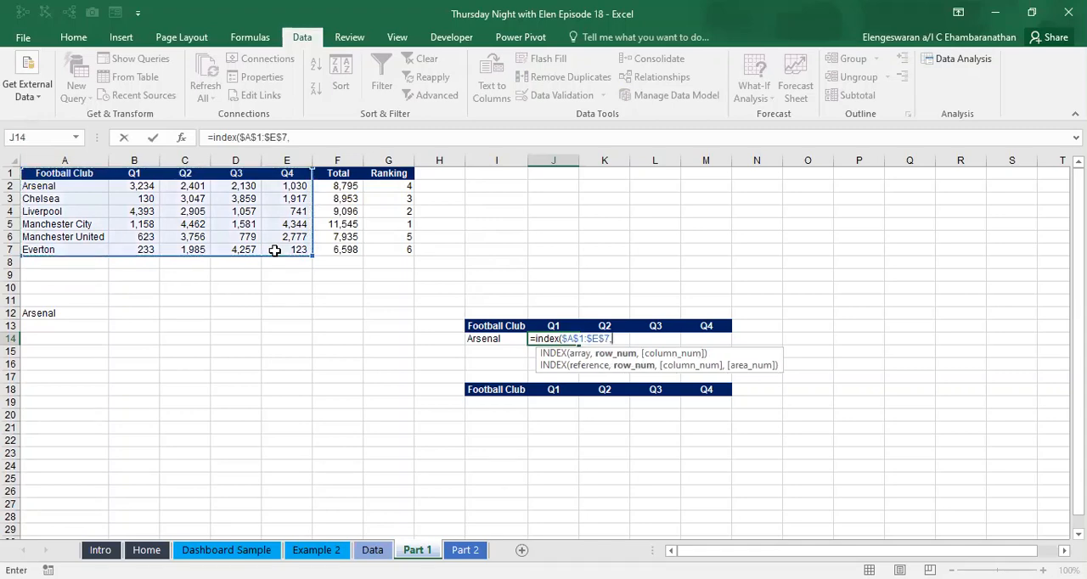
{"action": "type", "text": "match"}
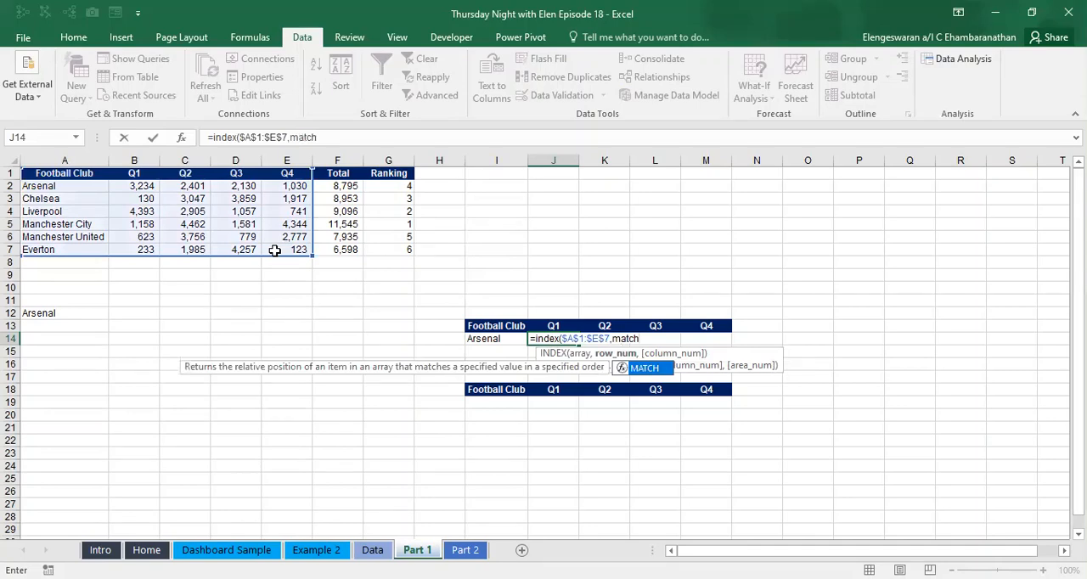
{"action": "key", "text": "BackSpace"}
{"action": "key", "text": "BackSpace"}
{"action": "key", "text": "BackSpace"}
{"action": "key", "text": "BackSpace"}
{"action": "key", "text": "BackSpace"}
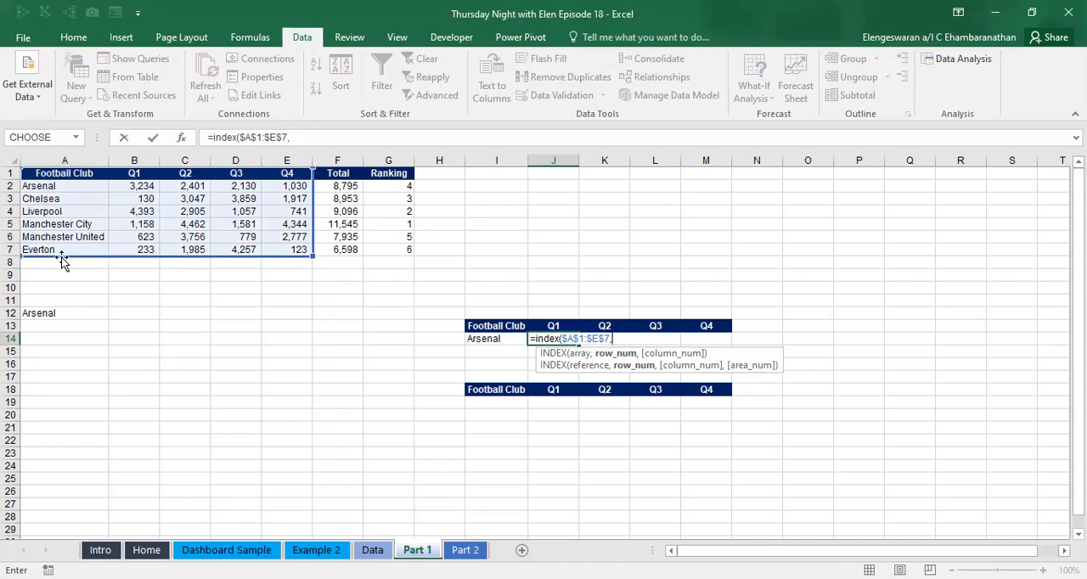
- Add a MATCH as the row number of the J14 formula, looking up $I$14 in $A$1:$A$7 with match type 0
{"action": "type", "text": "m"}
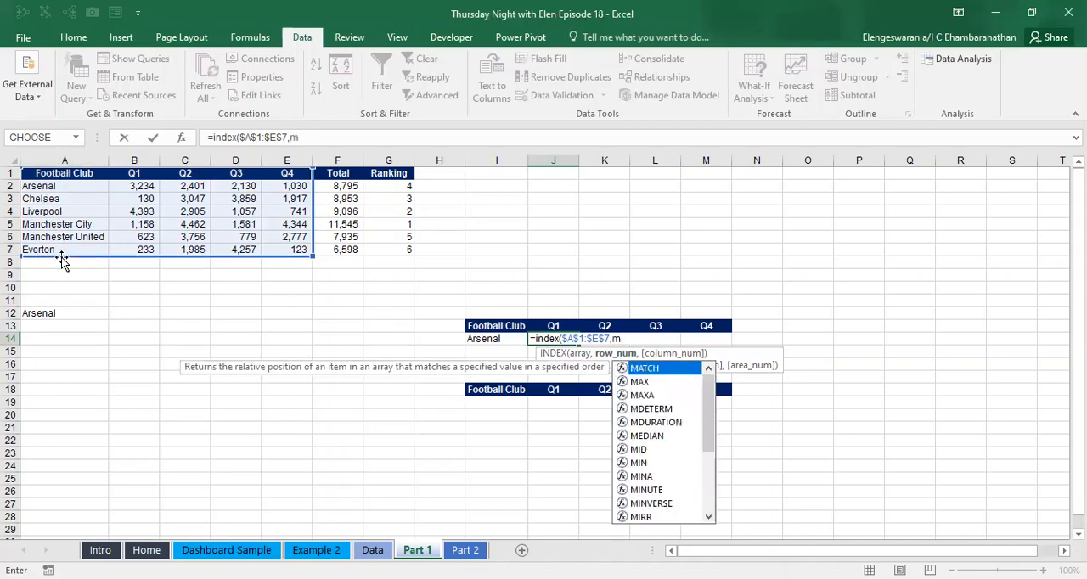
{"action": "type", "text": "atch"}
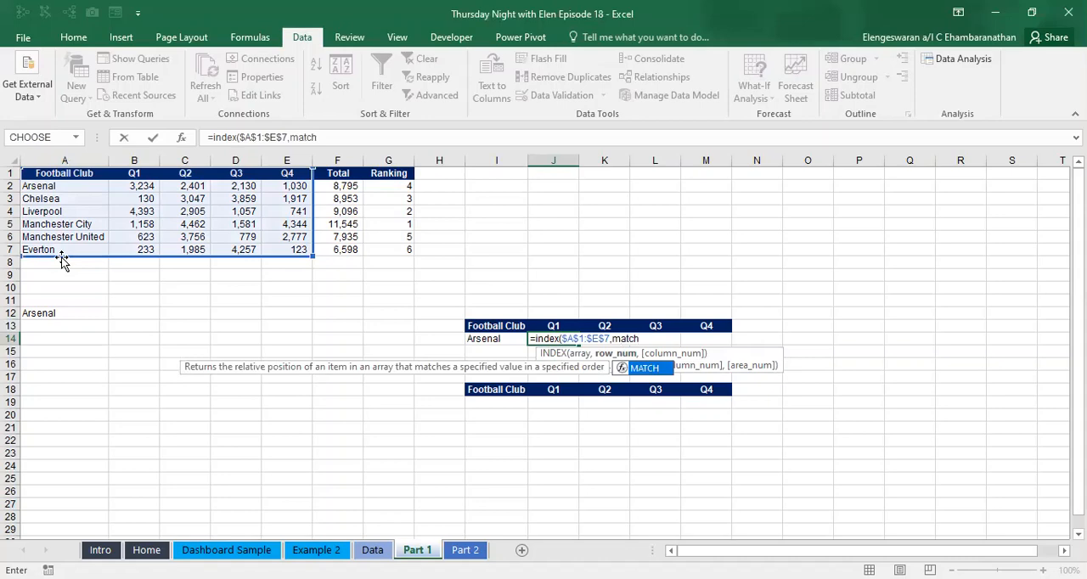
{"action": "type", "text": "("}
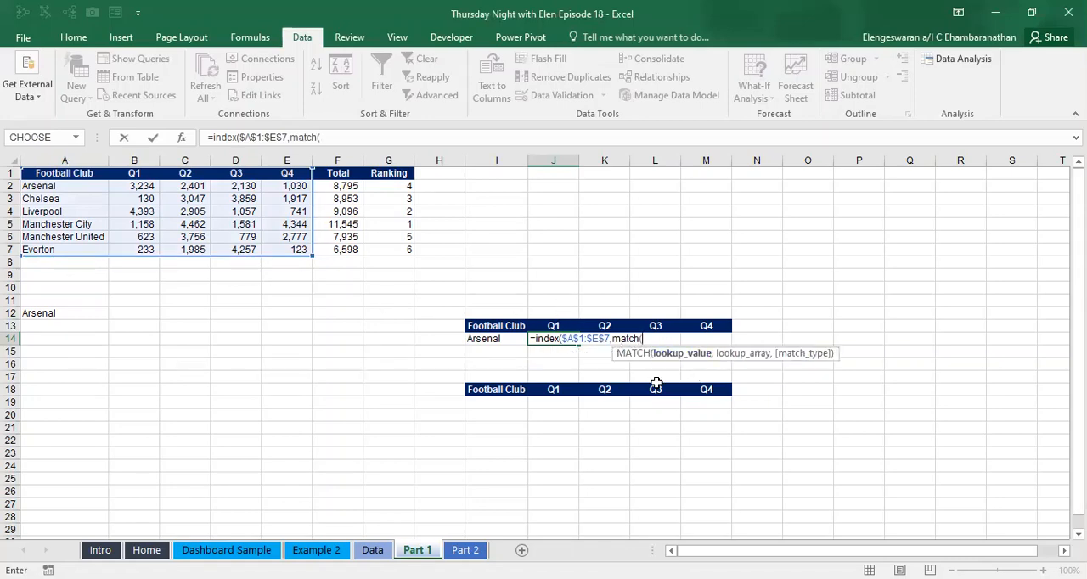
{"action": "left_click", "coordinate": [477, 341]}
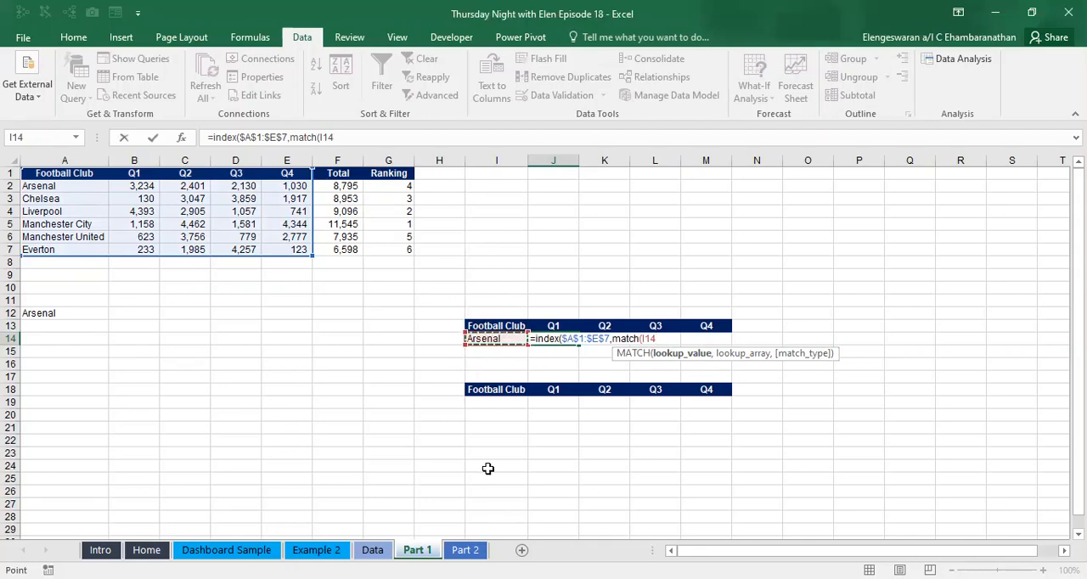
{"action": "key", "text": "F4"}
{"action": "type", "text": ","}
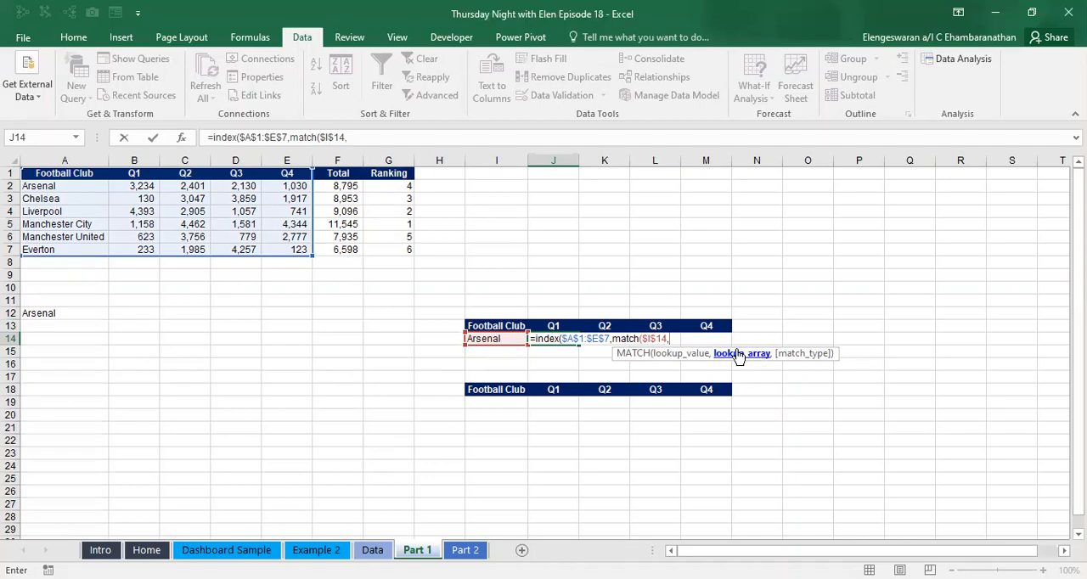
{"action": "left_click", "coordinate": [45, 173]}
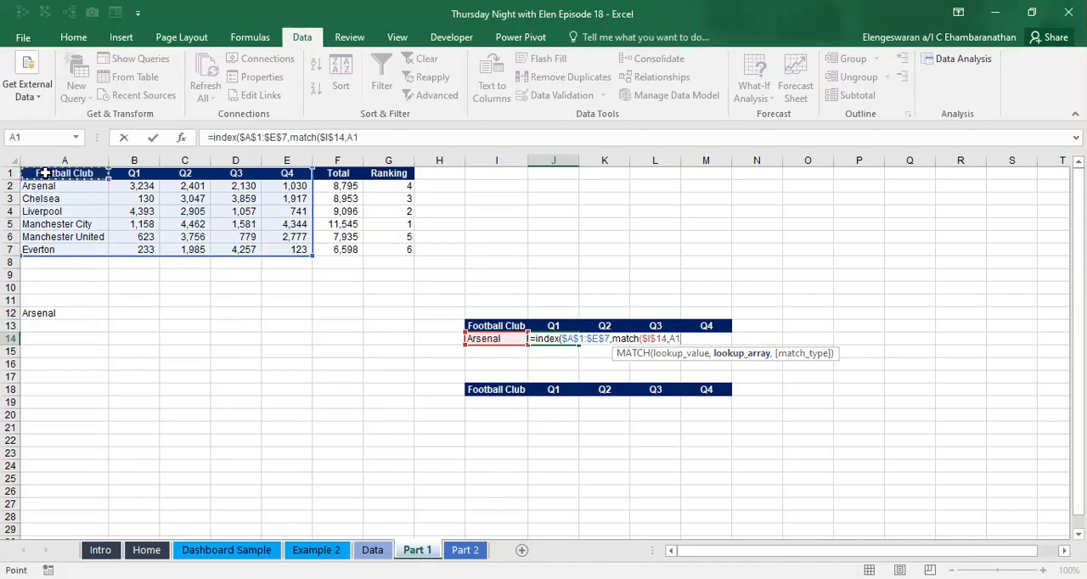
{"action": "key", "text": "ctrl+shift+Down"}
{"action": "key", "text": "F4"}
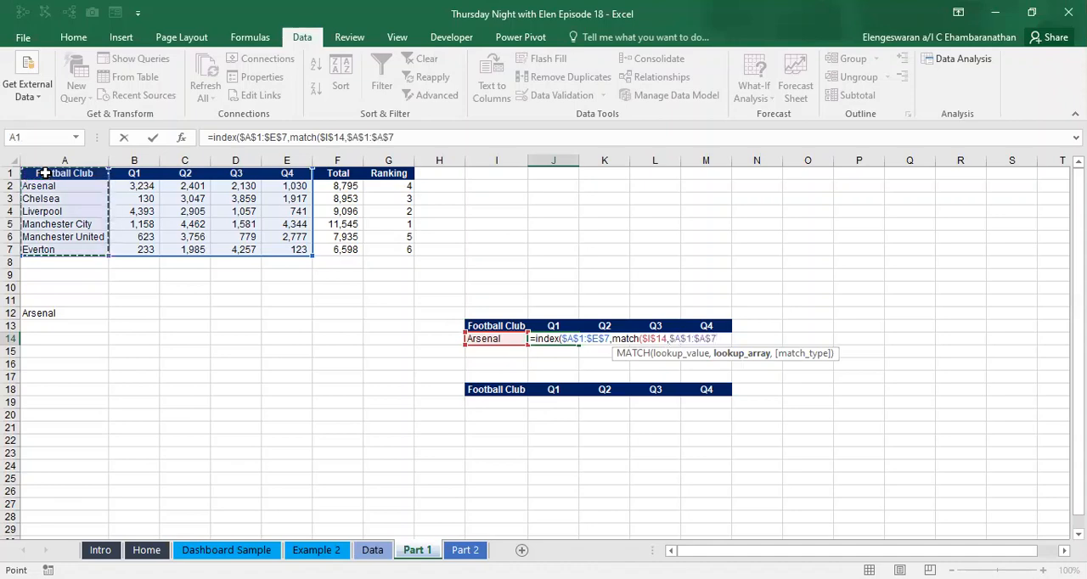
{"action": "type", "text": ","}
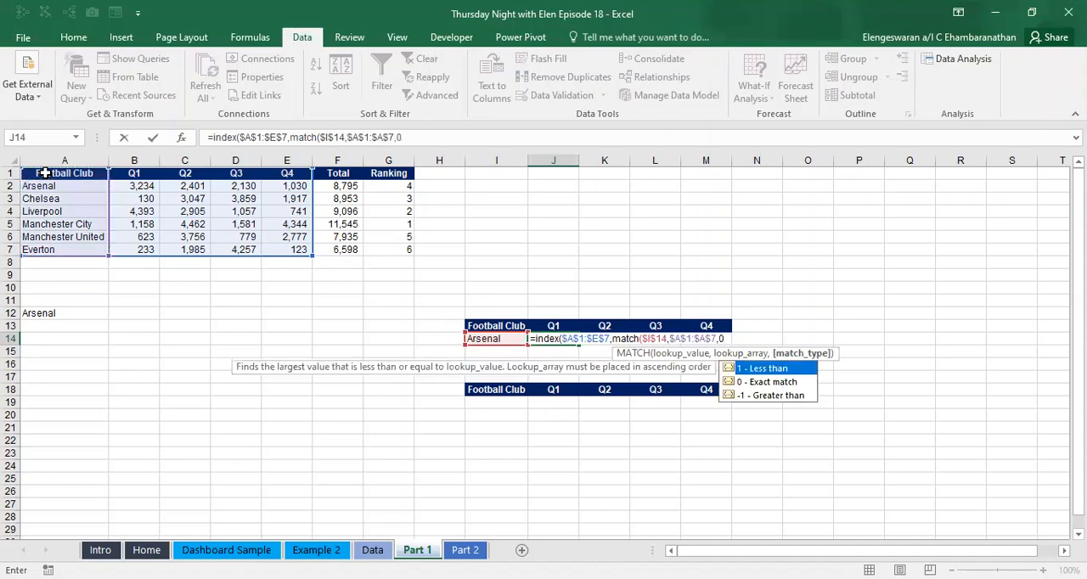
{"action": "type", "text": "0)"}
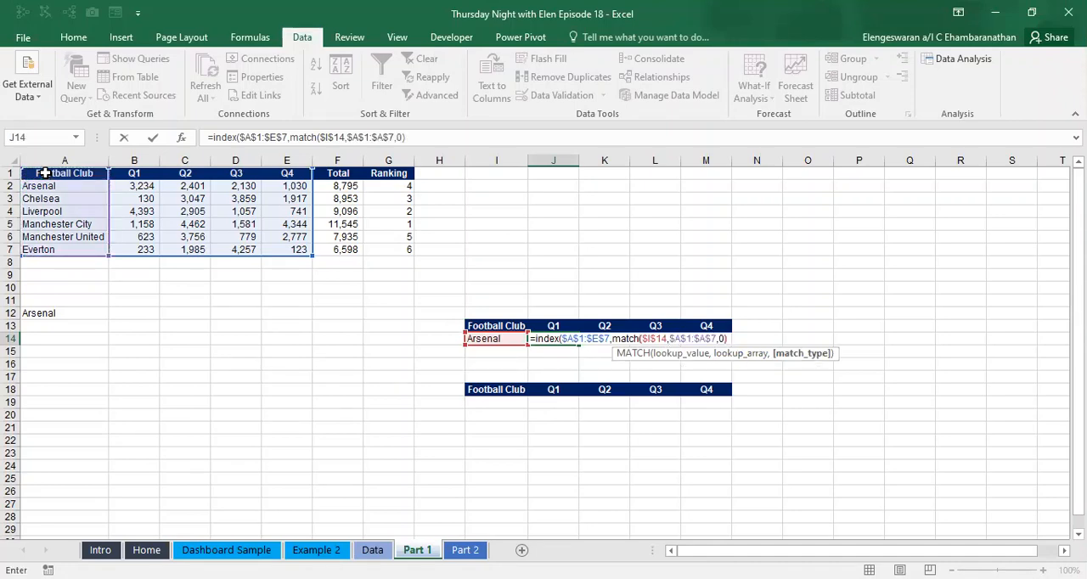
{"action": "type", "text": ","}
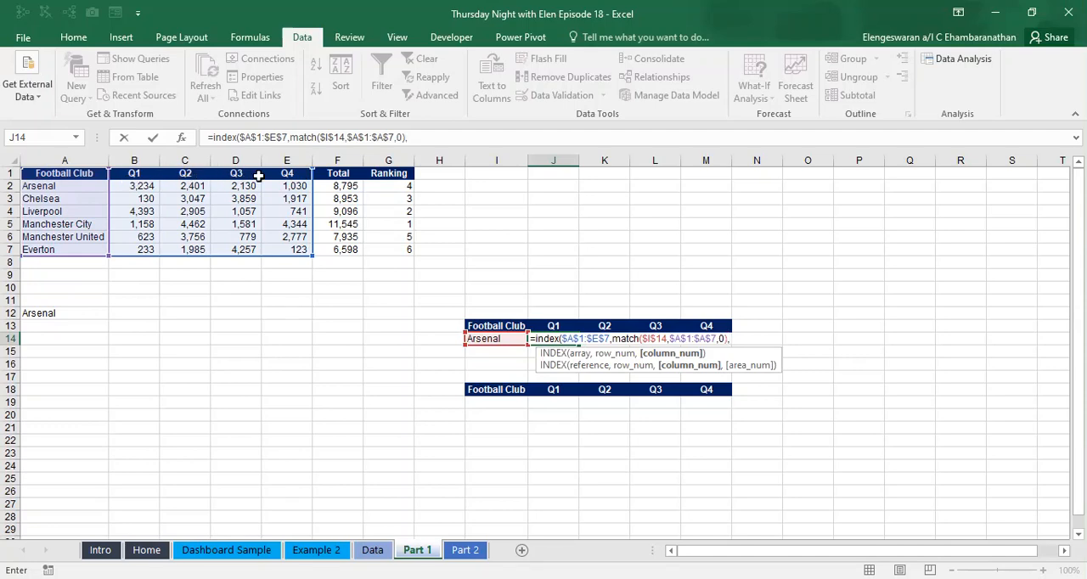
- Complete the J14 formula with a MATCH as the column number, looking up J13 in $A$1:$E$1 with match type 0
{"action": "type", "text": "match("}
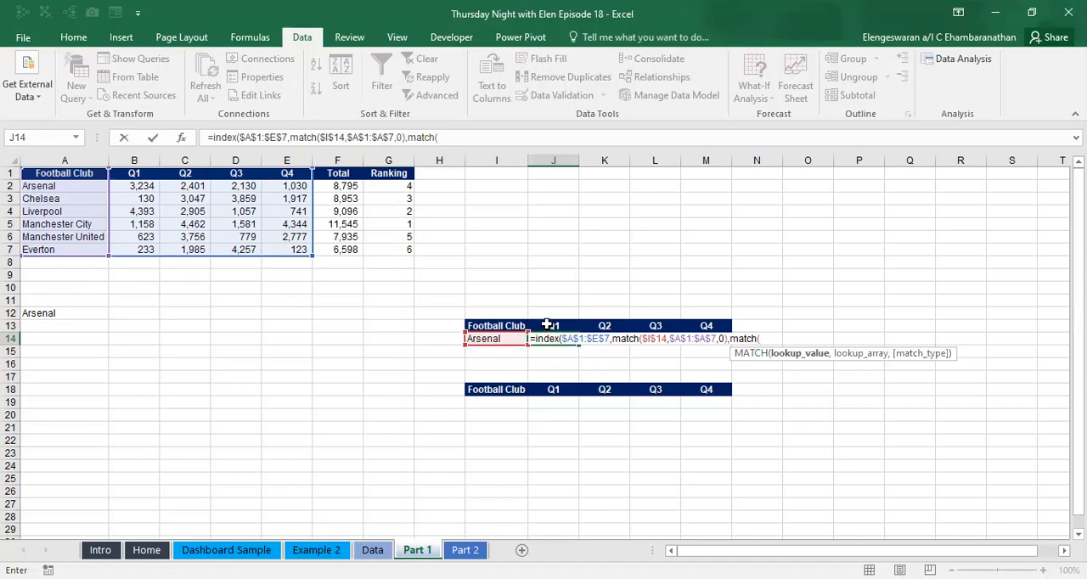
{"action": "left_click", "coordinate": [548, 325]}
{"action": "type", "text": ","}
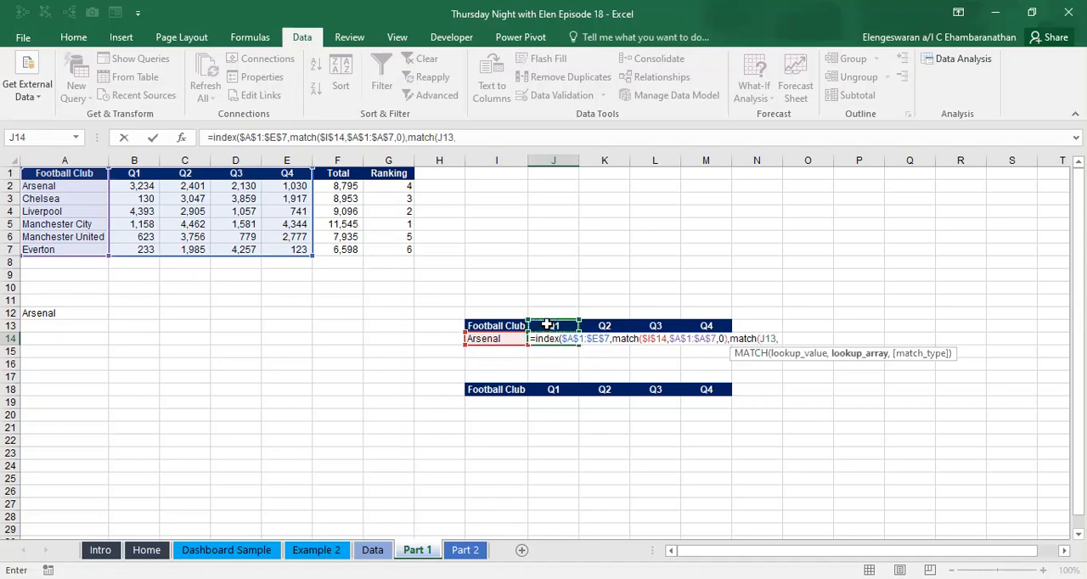
{"action": "left_click", "coordinate": [53, 173]}
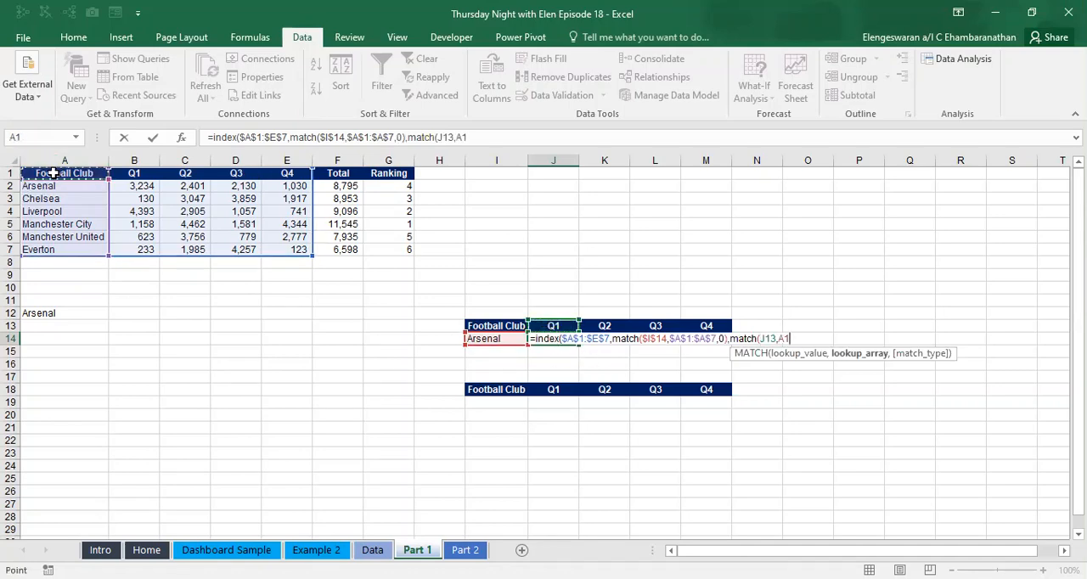
{"action": "key", "text": "shift+Right"}
{"action": "key", "text": "shift+Right"}
{"action": "key", "text": "shift+Right"}
{"action": "key", "text": "shift+Right"}
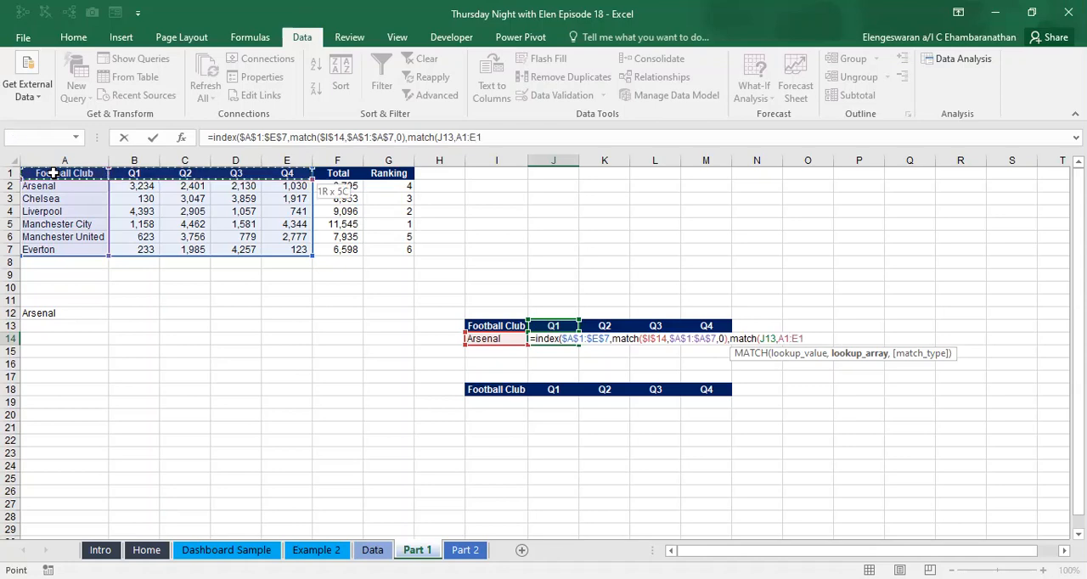
{"action": "key", "text": "F4"}
{"action": "type", "text": ",0"}
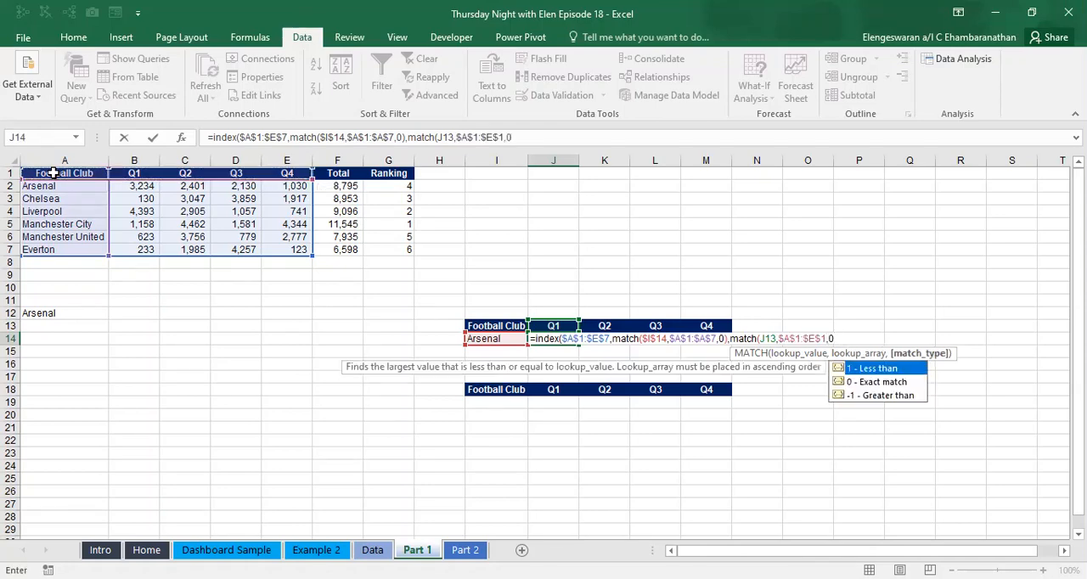
{"action": "type", "text": ")"}
{"action": "key", "text": "Return"}
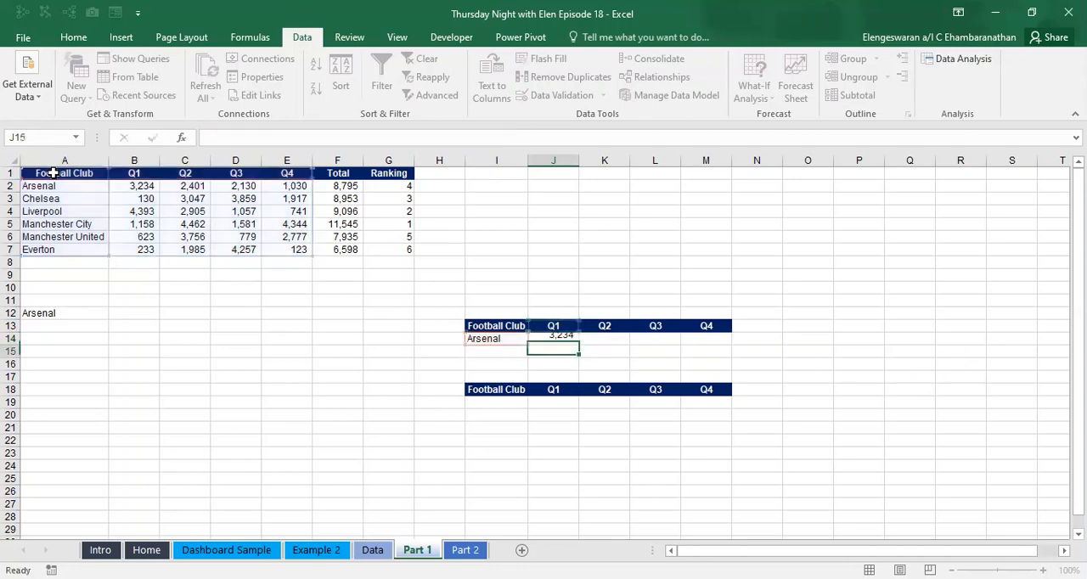
- Fill the J14 formula across to M14 so it covers all four quarters
{"action": "key", "text": "Up"}
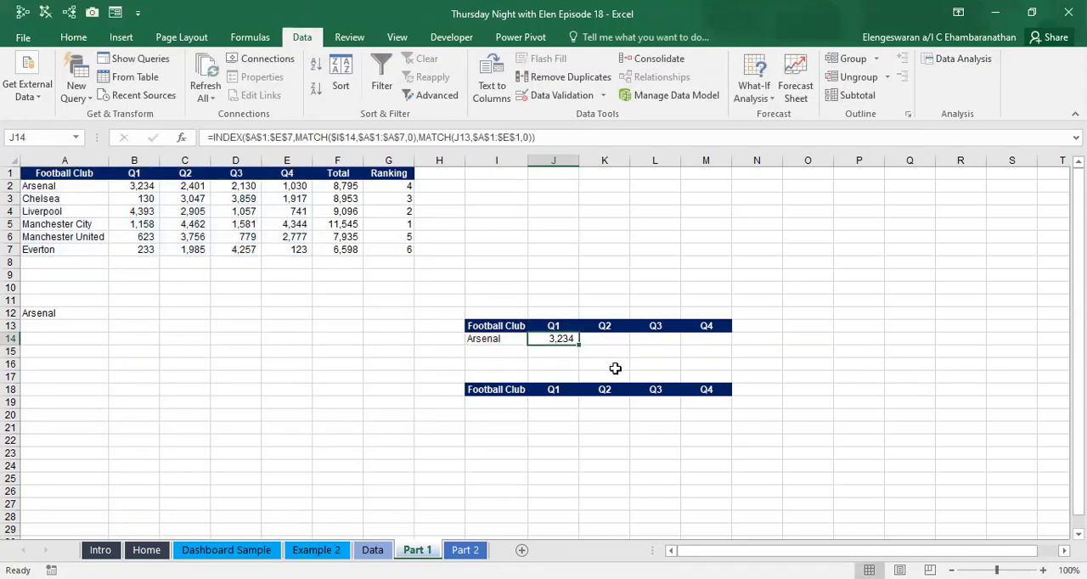
{"action": "key", "text": "shift+Right"}
{"action": "key", "text": "shift+Right"}
{"action": "key", "text": "shift+Right"}
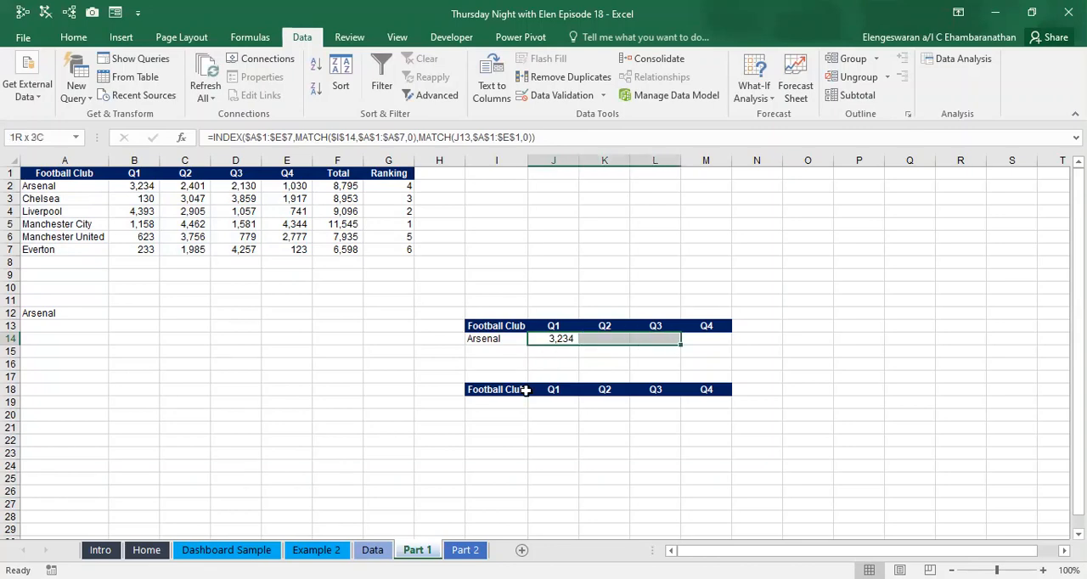
{"action": "key", "text": "ctrl+r"}
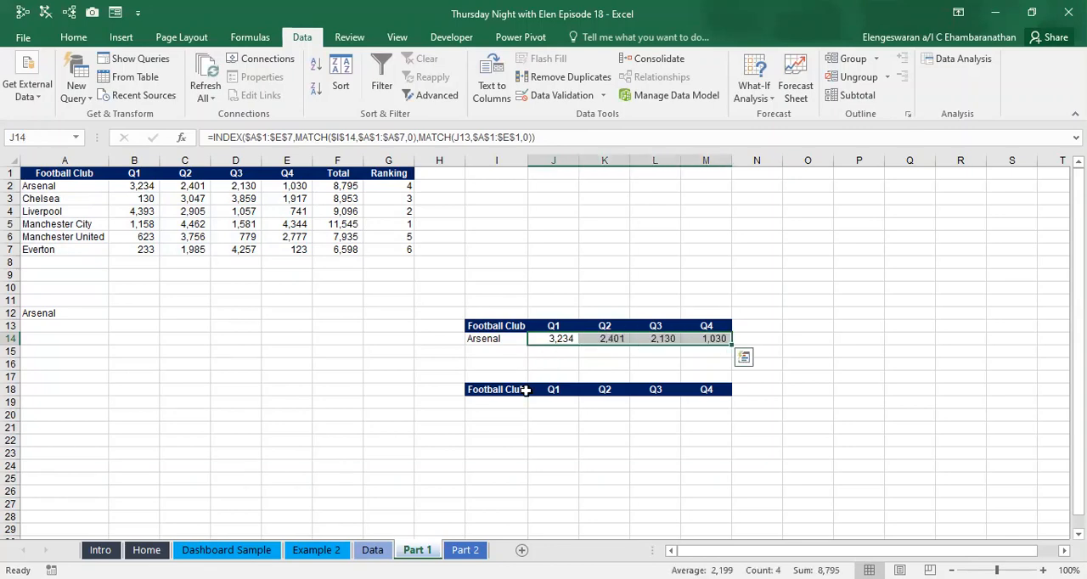
{"action": "key", "text": "Left"}
{"action": "key", "text": "Up"}
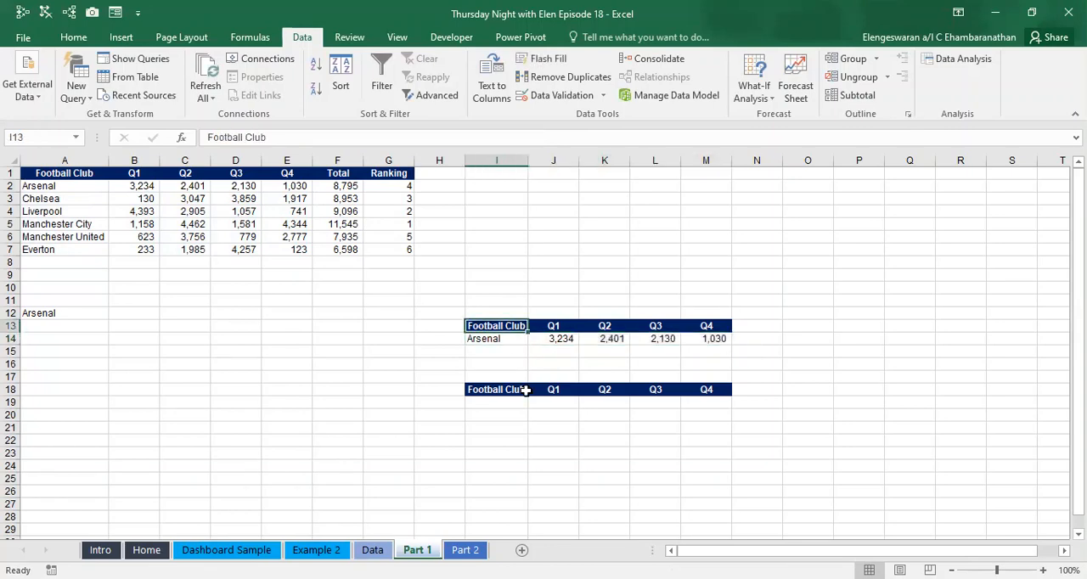
{"action": "key", "text": "Down"}
{"action": "key", "text": "Right"}
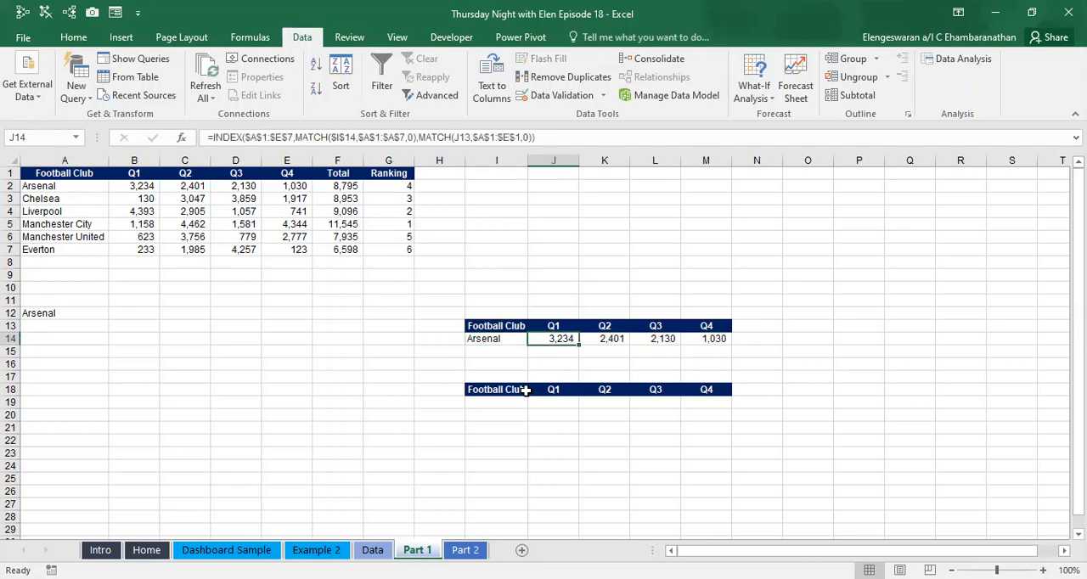
{"action": "key", "text": "Left"}
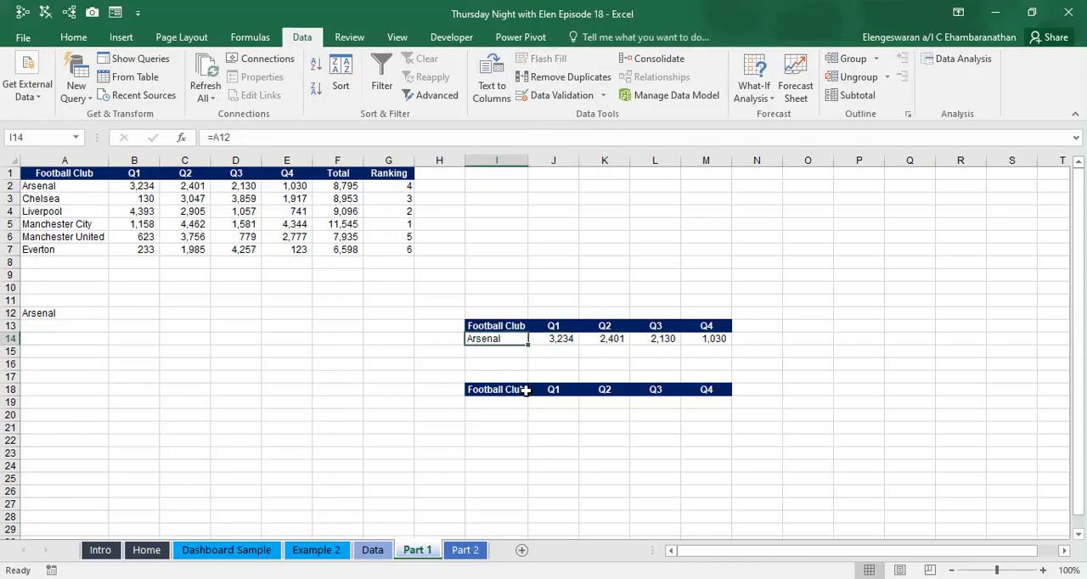
{"action": "key", "text": "ctrl+shift+Right"}
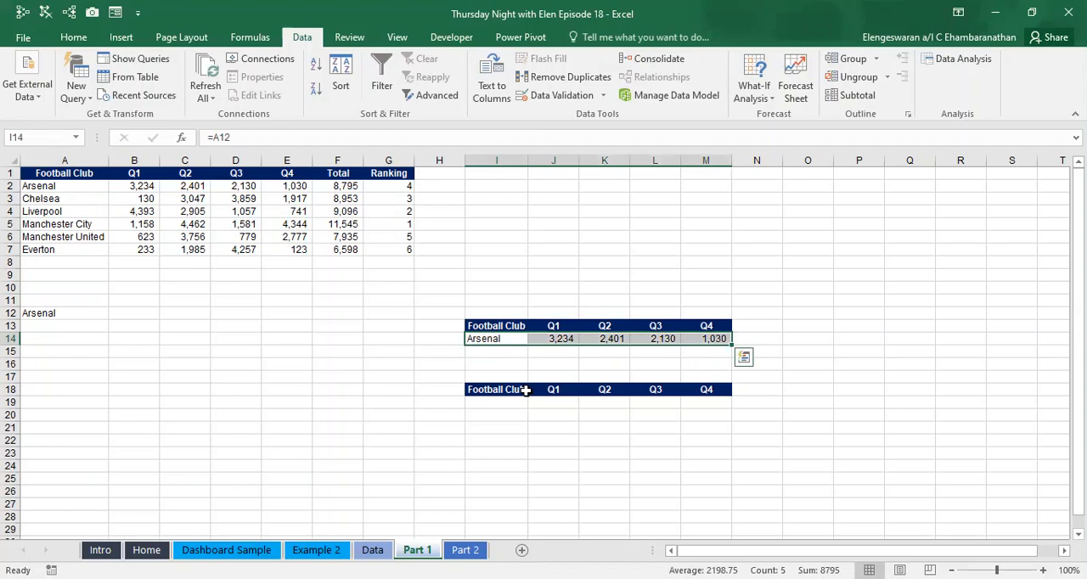
- Enter the note "Alt F1" in cell I15, below the selected club's row
{"action": "key", "text": "Down"}
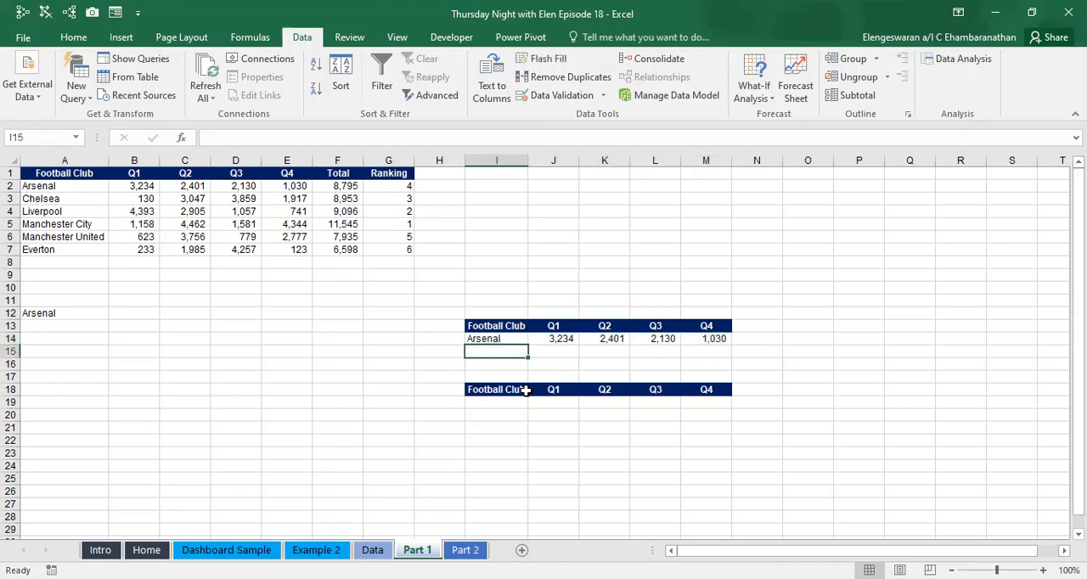
{"action": "type", "text": "Alt F"}
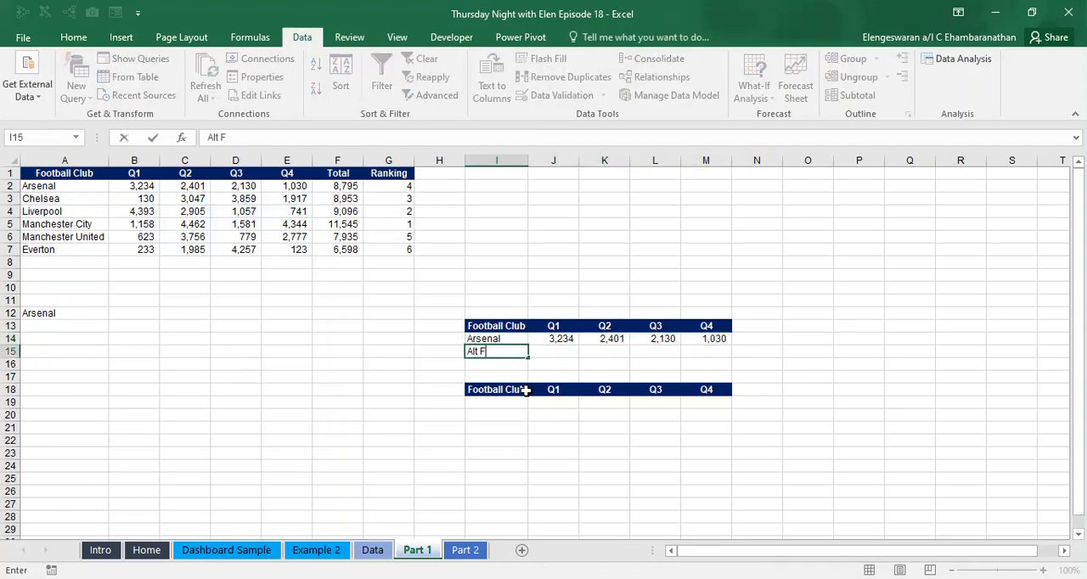
{"action": "key", "text": "alt+Tab"}
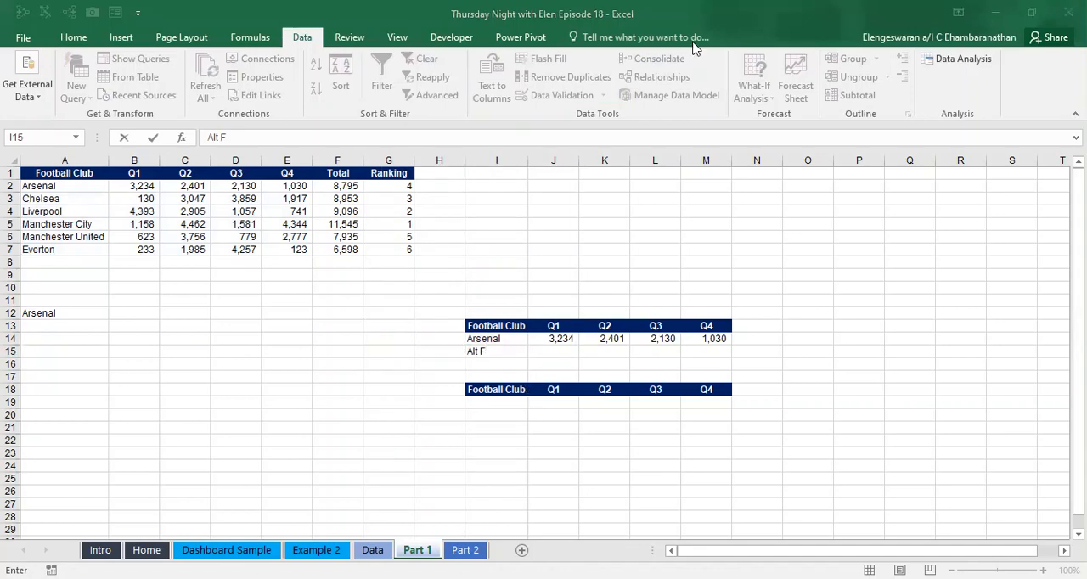
{"action": "key", "text": "alt+Tab"}
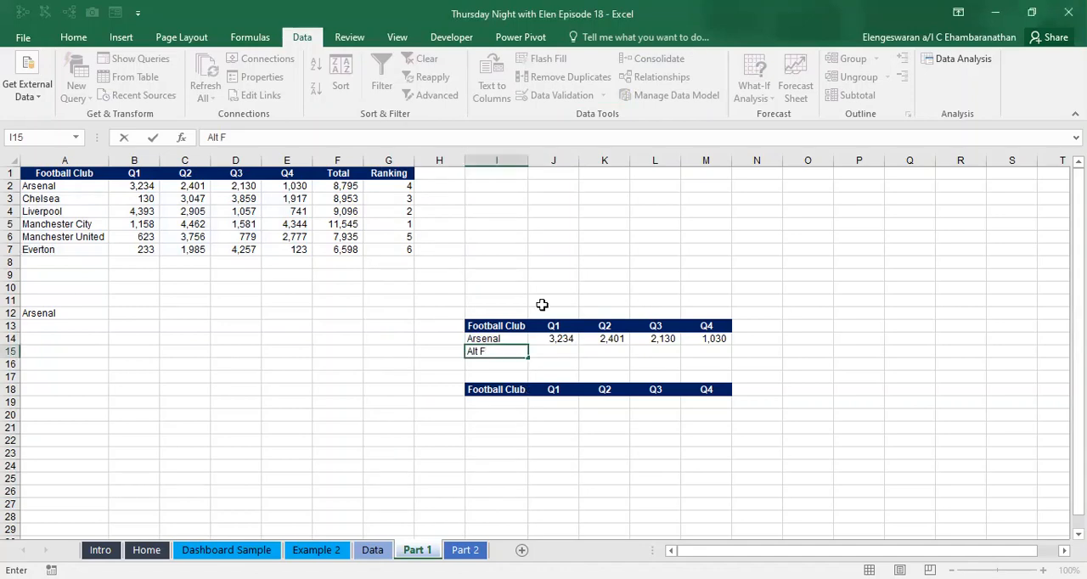
{"action": "type", "text": "F1"}
{"action": "key", "text": "Return"}
- Trace the precedents of cell I14 and clear the tracer arrows
{"action": "key", "text": "Up"}
{"action": "key", "text": "Up"}
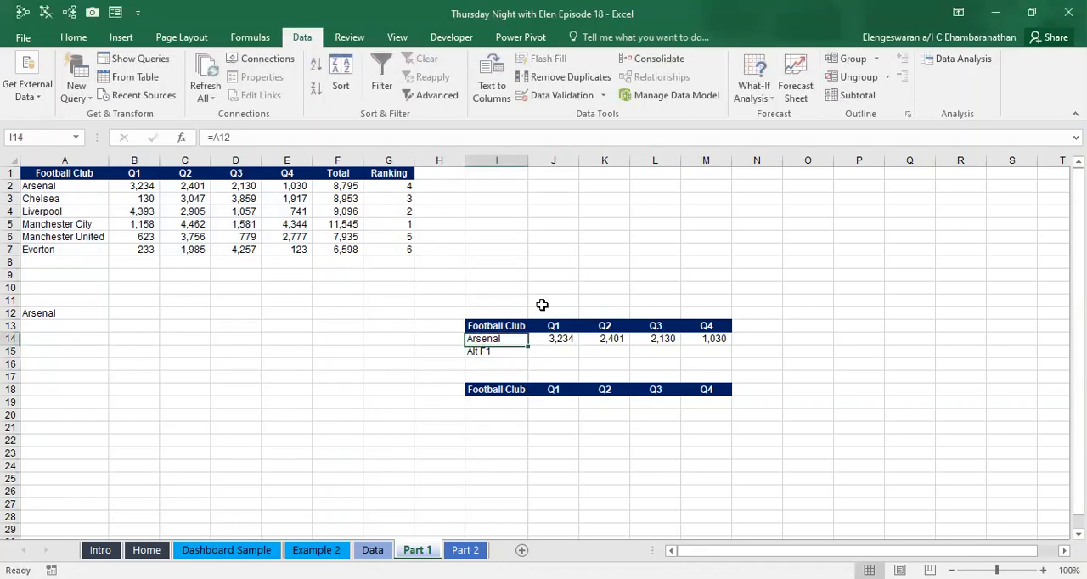
{"action": "key", "text": "ctrl+shift+Right"}
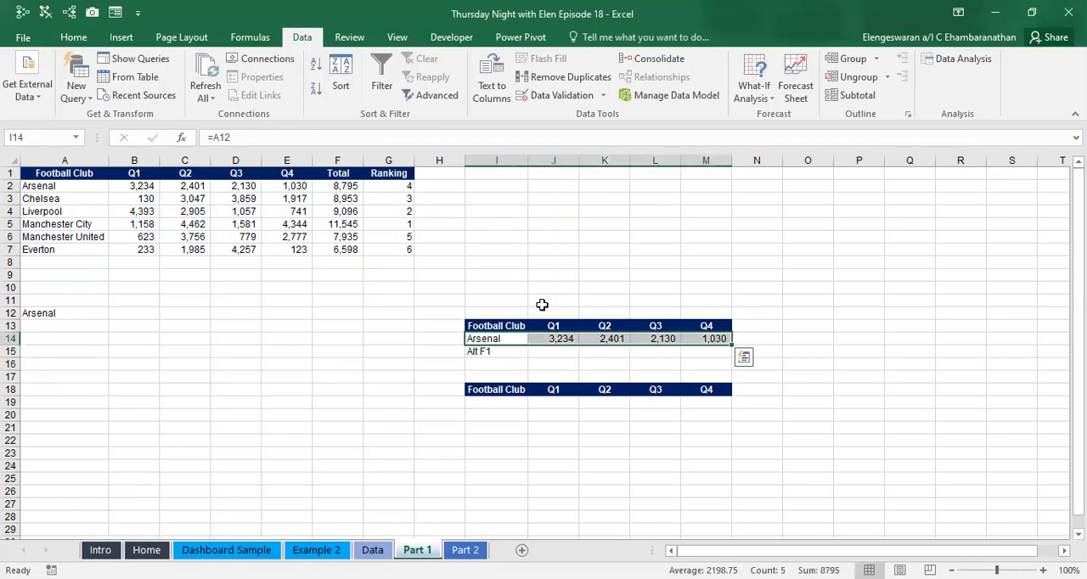
{"action": "key", "text": "ctrl+shift+Left"}
{"action": "key", "text": "alt+m"}
{"action": "key", "text": "p"}
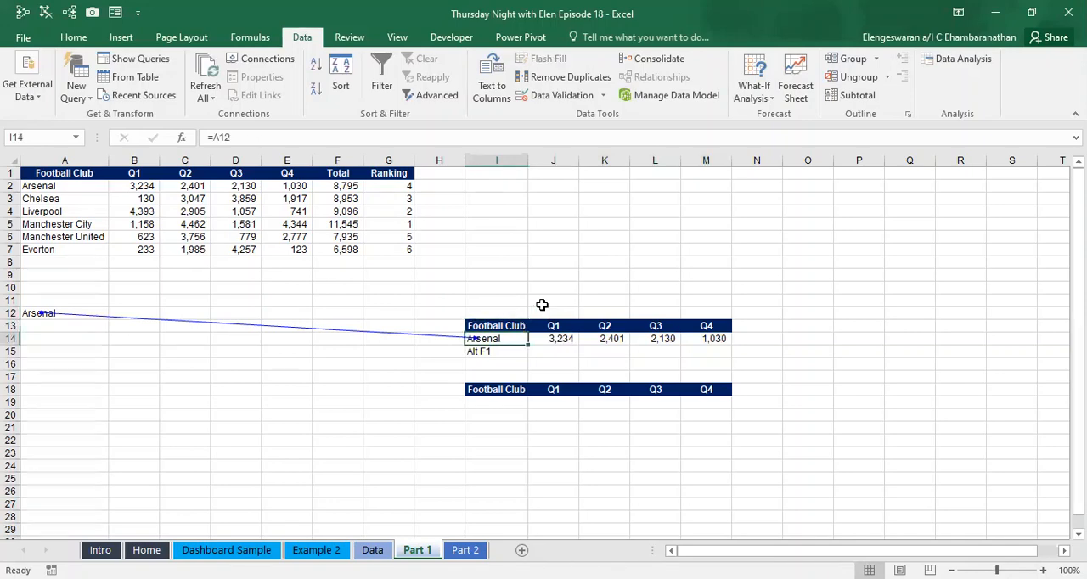
{"action": "key", "text": "alt+m"}
{"action": "key", "text": "a"}
{"action": "key", "text": "a"}
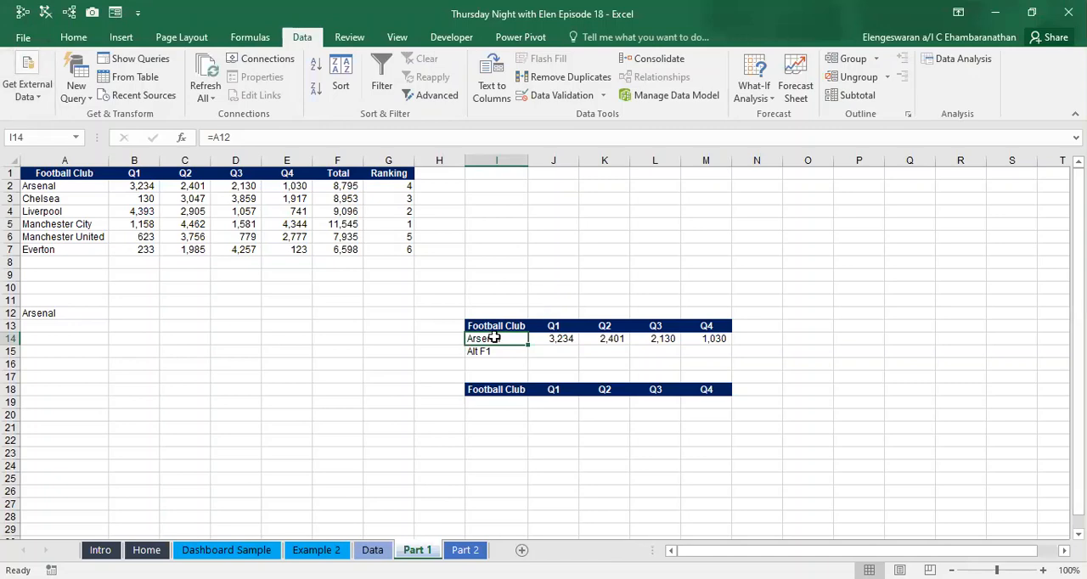
- Insert a default column chart from I14:M14 and move it beside the club selector in A12
{"action": "key", "text": "ctrl+shift+Right"}
{"action": "key", "text": "alt+F1"}
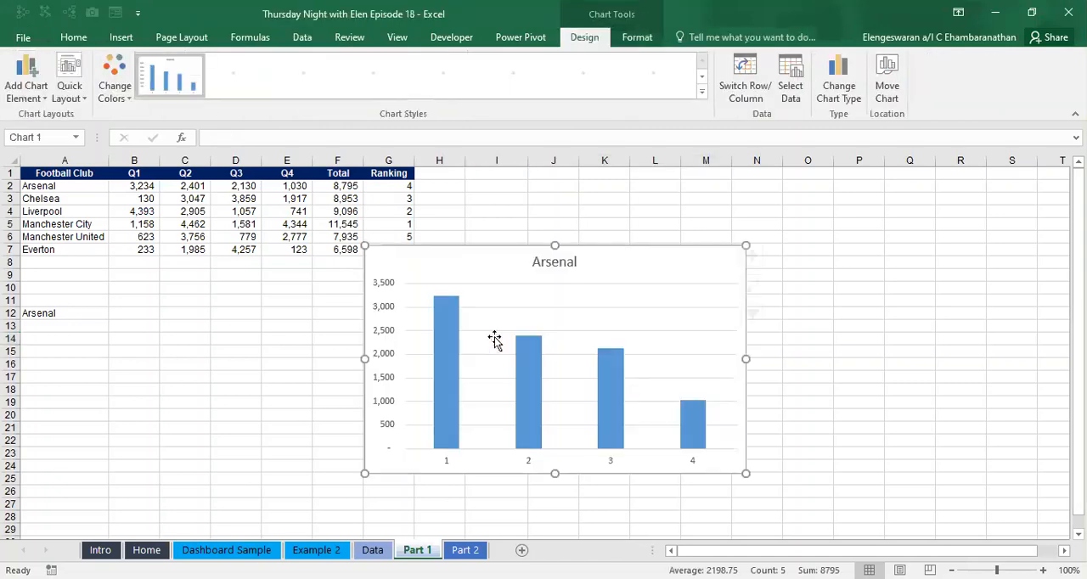
{"action": "left_click_drag", "start_coordinate": [487, 252], "coordinate": [268, 264]}
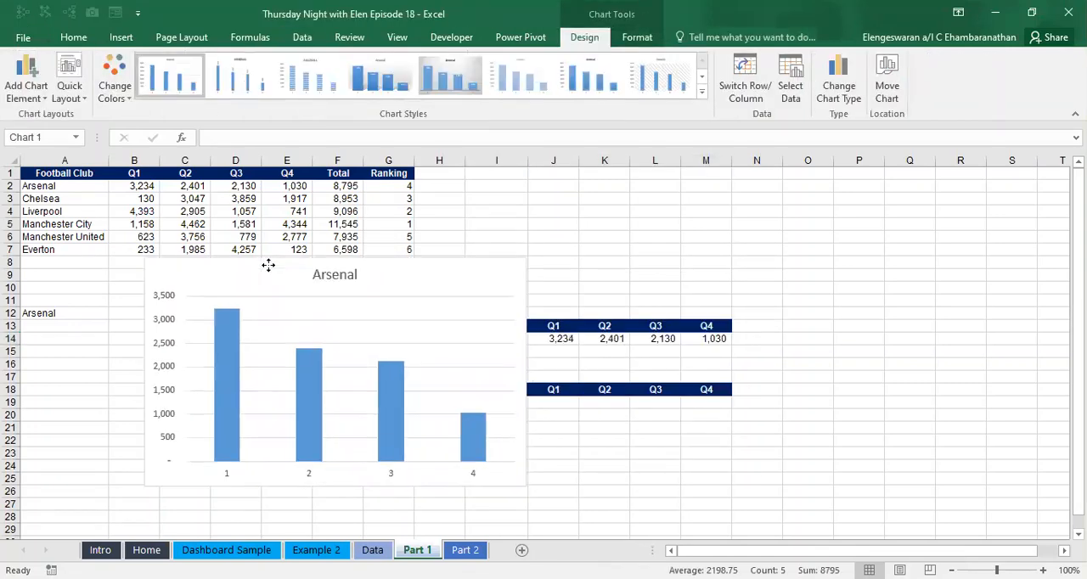
{"action": "left_click_drag", "start_coordinate": [315, 237], "coordinate": [267, 245]}
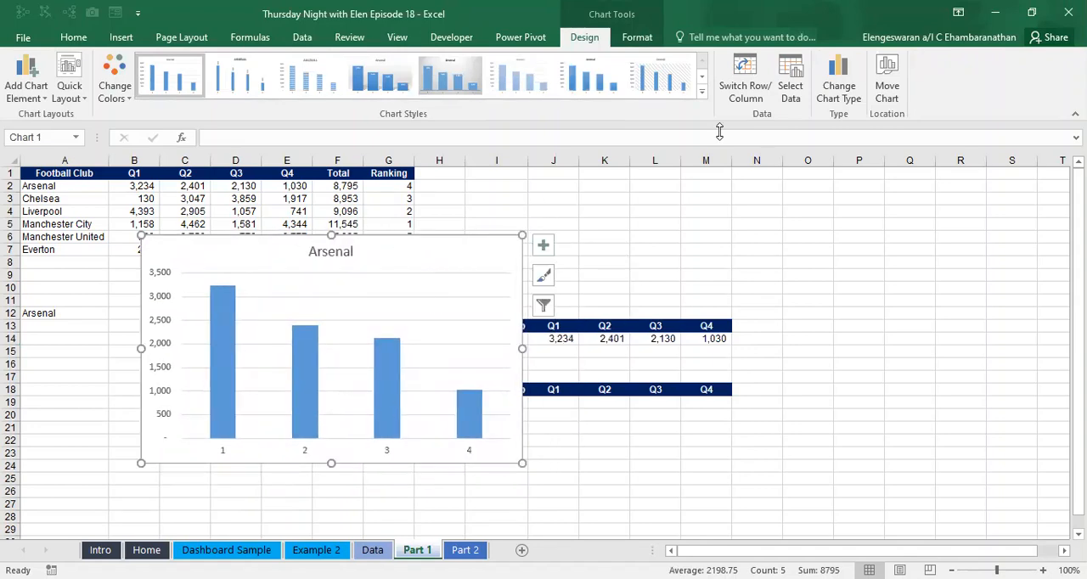
- Set the chart's horizontal axis labels to the Q1 to Q4 headers in 'Part 1'!$B$1:$E$1
{"action": "left_click", "coordinate": [848, 70]}
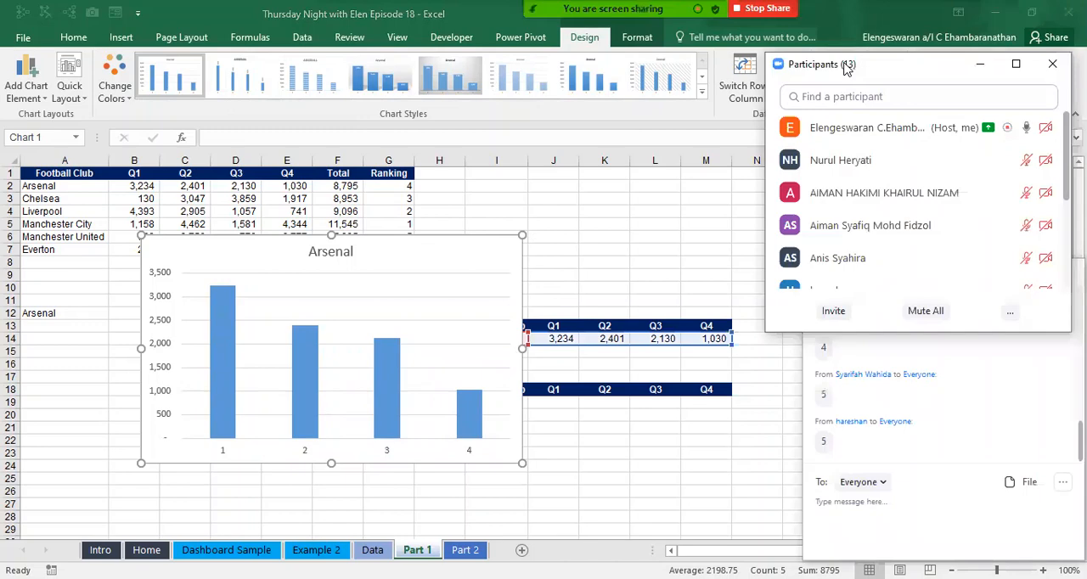
{"action": "left_click_drag", "start_coordinate": [847, 70], "coordinate": [241, 375]}
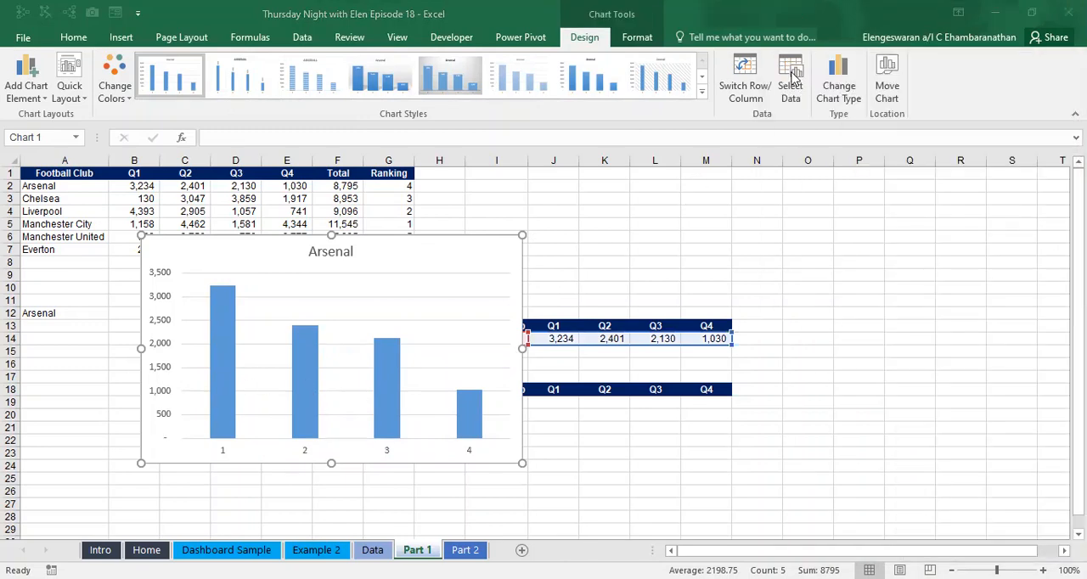
{"action": "left_click", "coordinate": [794, 74]}
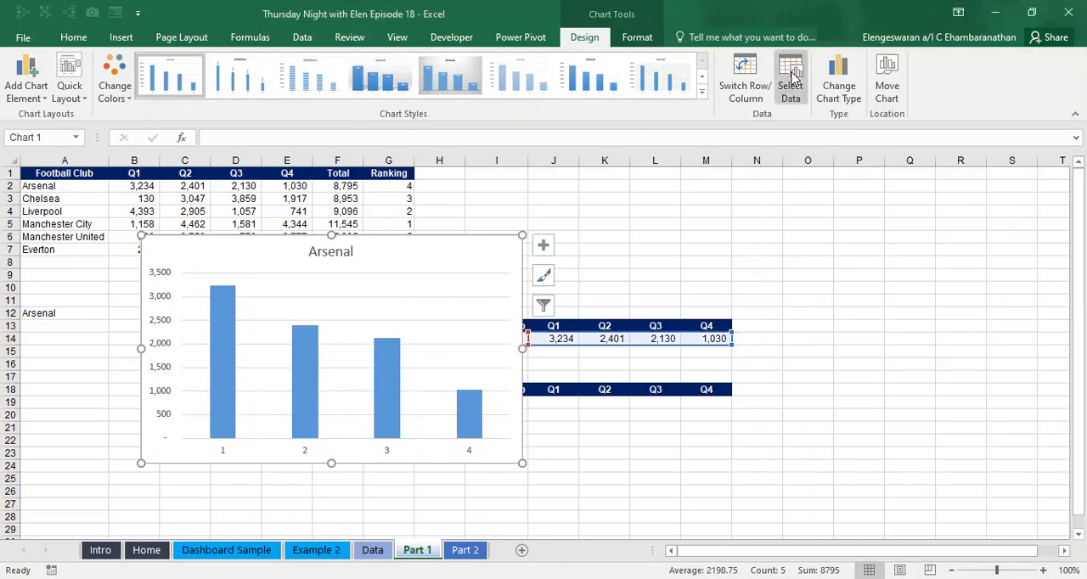
{"action": "left_click", "coordinate": [360, 336]}
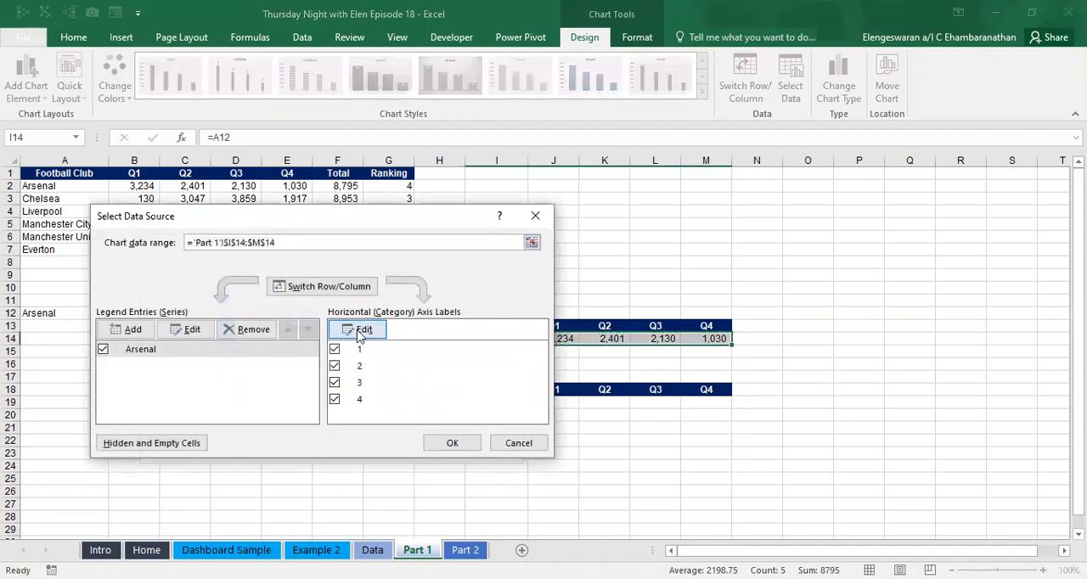
{"action": "left_click", "coordinate": [131, 174]}
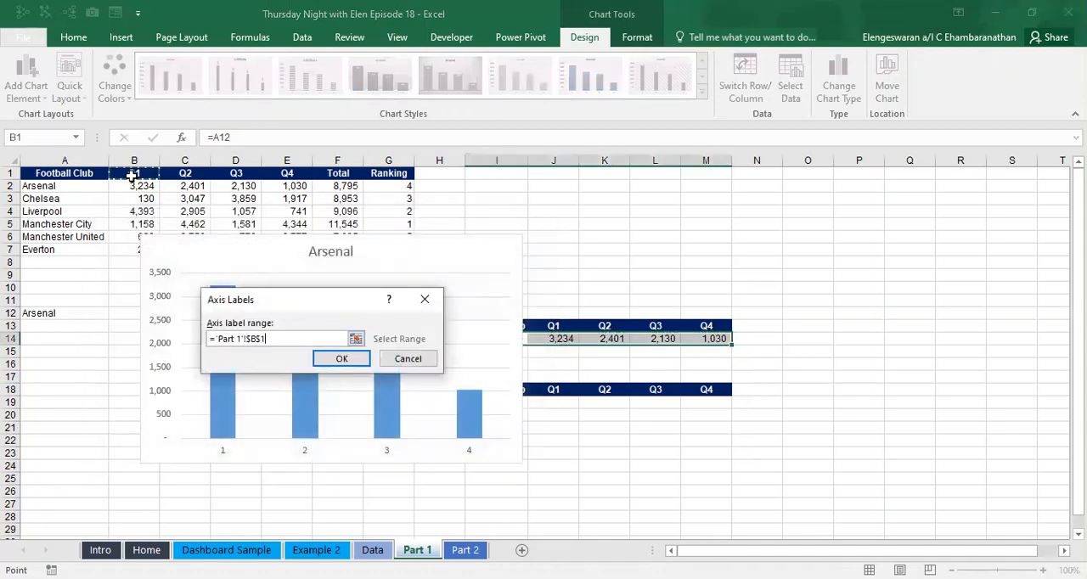
{"action": "key", "text": "shift+Right"}
{"action": "key", "text": "shift+Right"}
{"action": "key", "text": "shift+Right"}
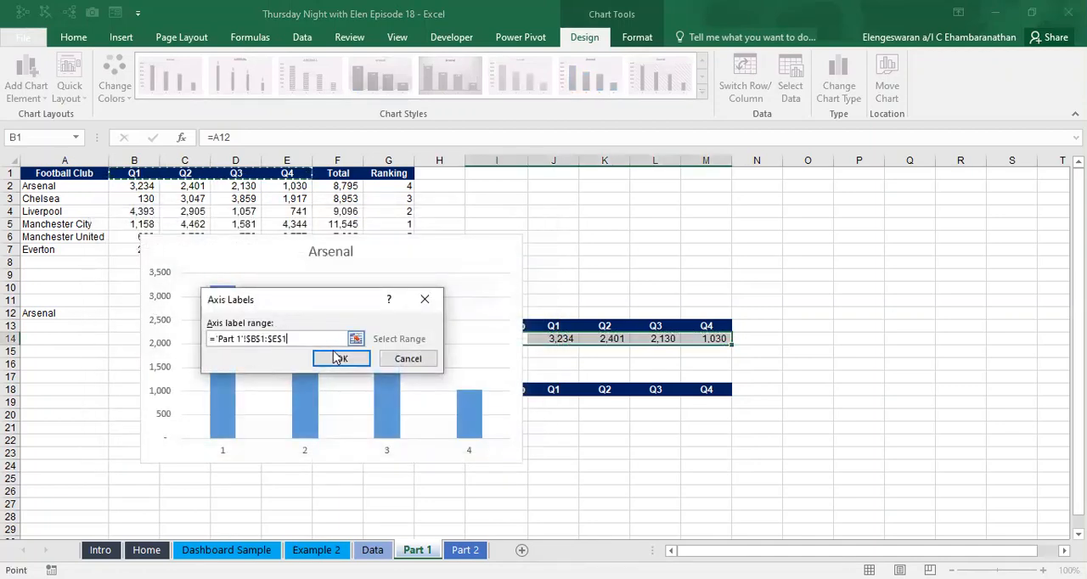
{"action": "left_click", "coordinate": [338, 359]}
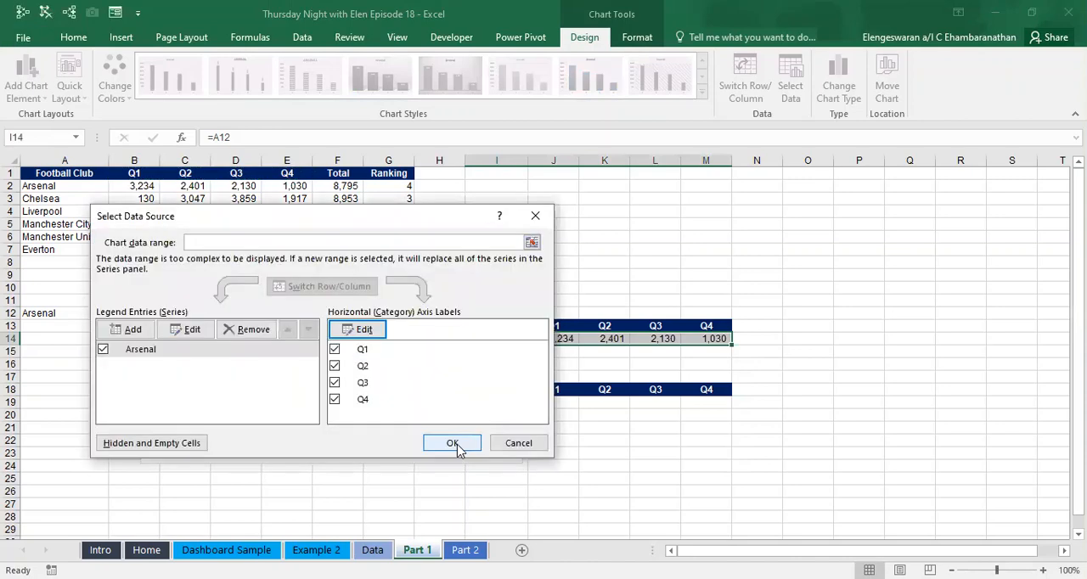
{"action": "left_click", "coordinate": [452, 442]}
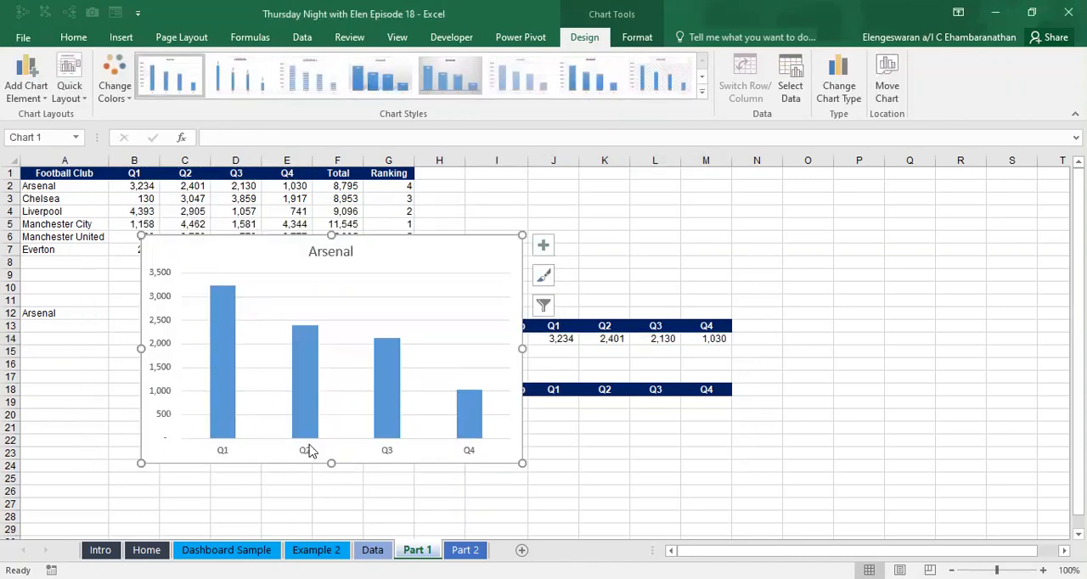
- Remove the gridlines from the column chart and add data labels to its columns
{"action": "left_click", "coordinate": [543, 246]}
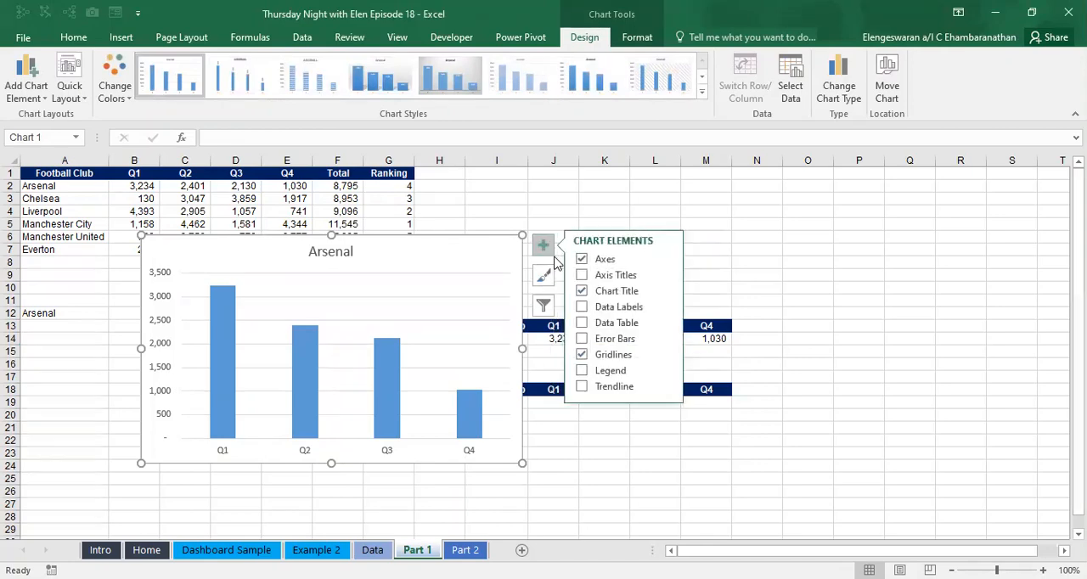
{"action": "left_click", "coordinate": [582, 355]}
{"action": "left_click", "coordinate": [581, 308]}
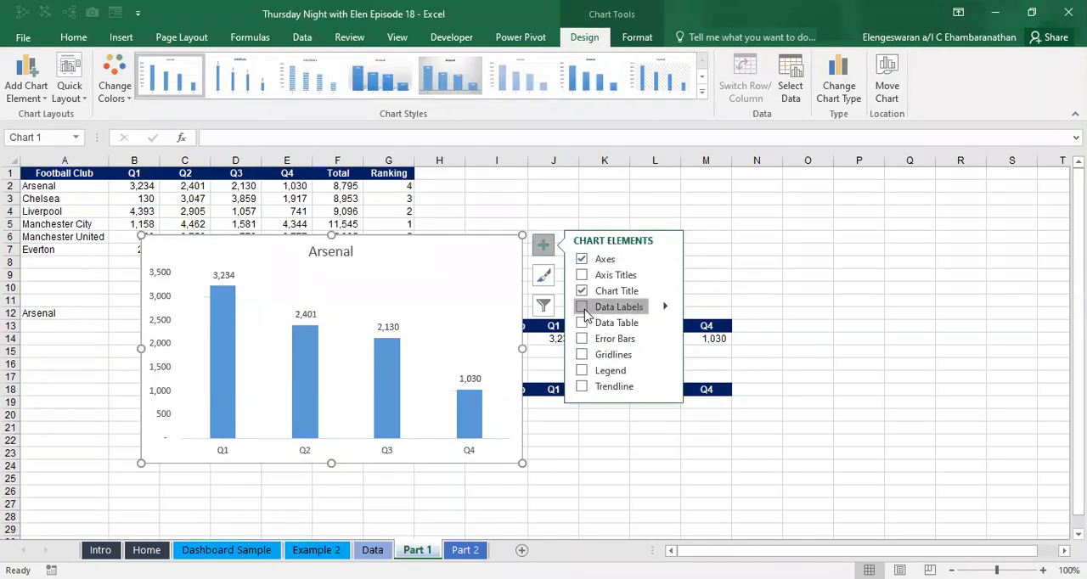
- Move the column chart directly below the club selector in A12 and test the drop-down with Liverpool and Manchester United
{"action": "left_click", "coordinate": [42, 324]}
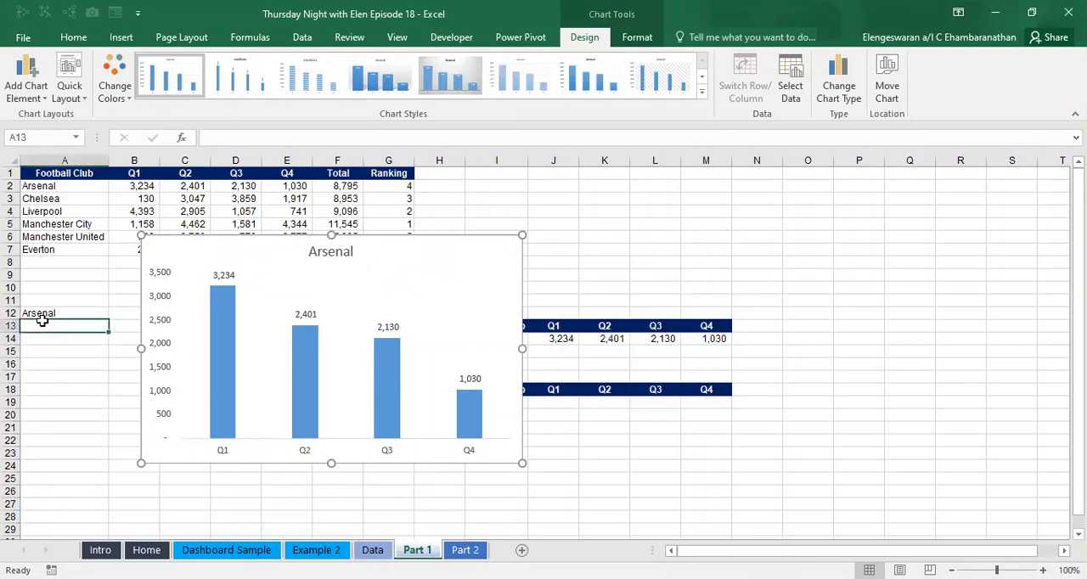
{"action": "left_click_drag", "start_coordinate": [153, 319], "coordinate": [86, 347]}
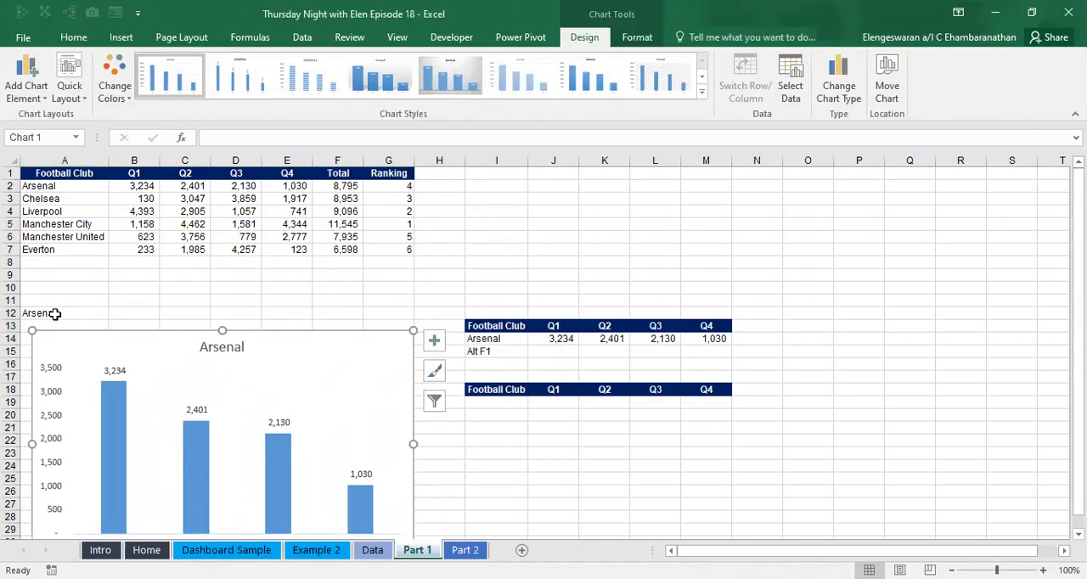
{"action": "left_click", "coordinate": [53, 314]}
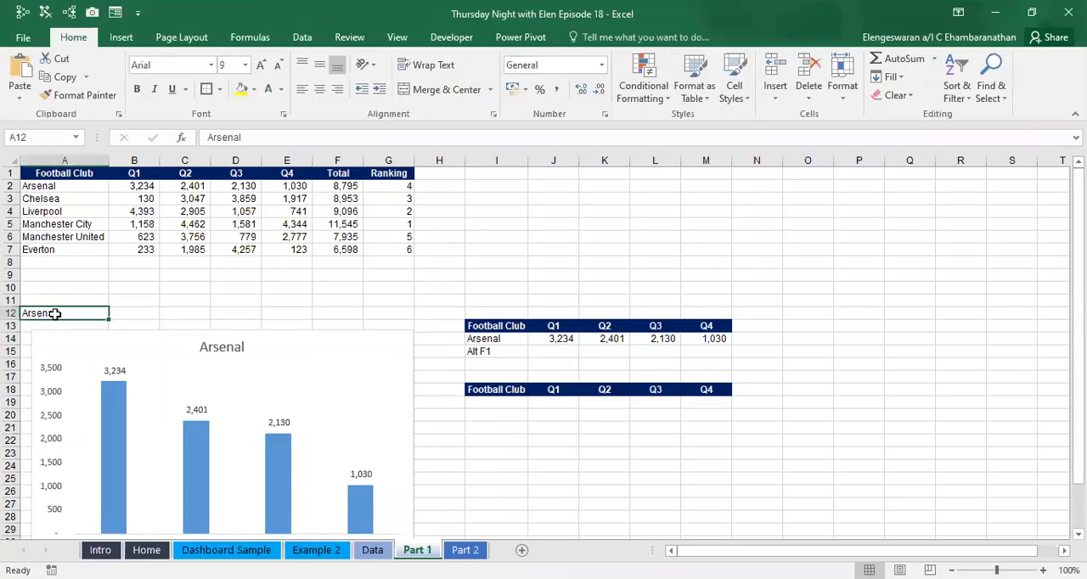
{"action": "left_click", "coordinate": [115, 313]}
{"action": "left_click", "coordinate": [89, 347]}
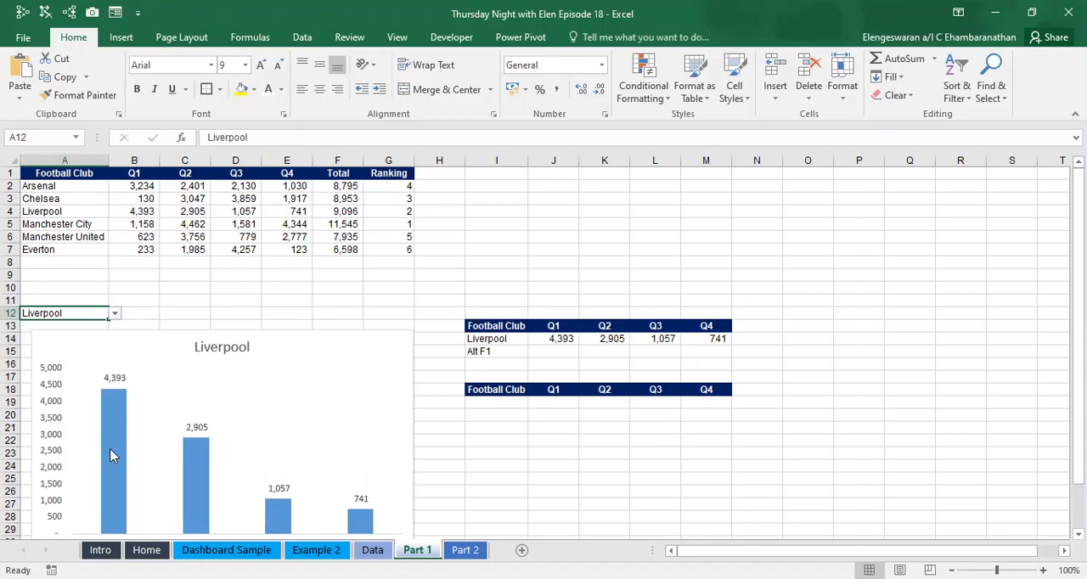
{"action": "left_click", "coordinate": [114, 313]}
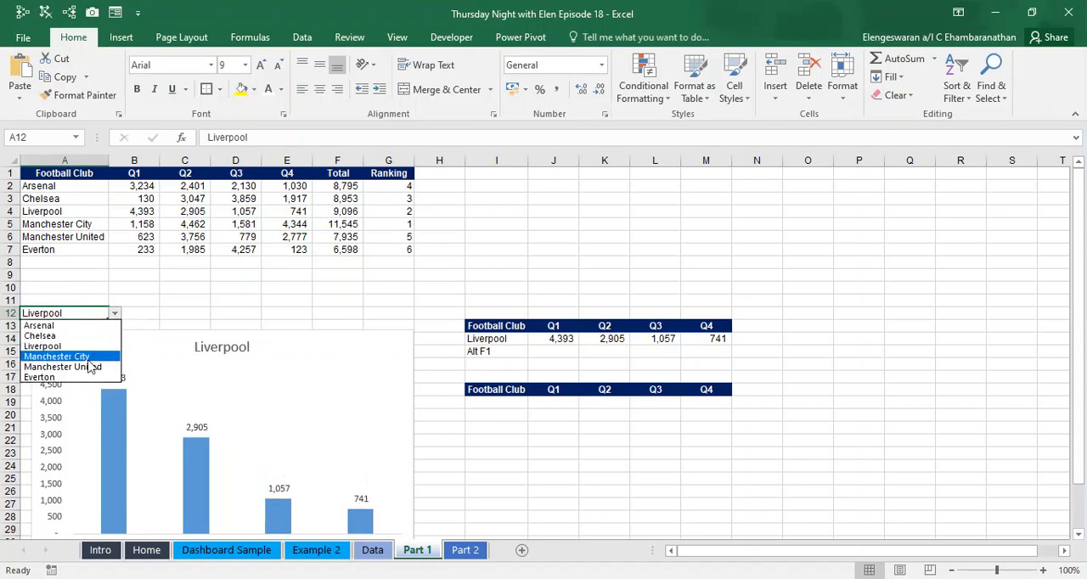
{"action": "key", "text": "Return"}
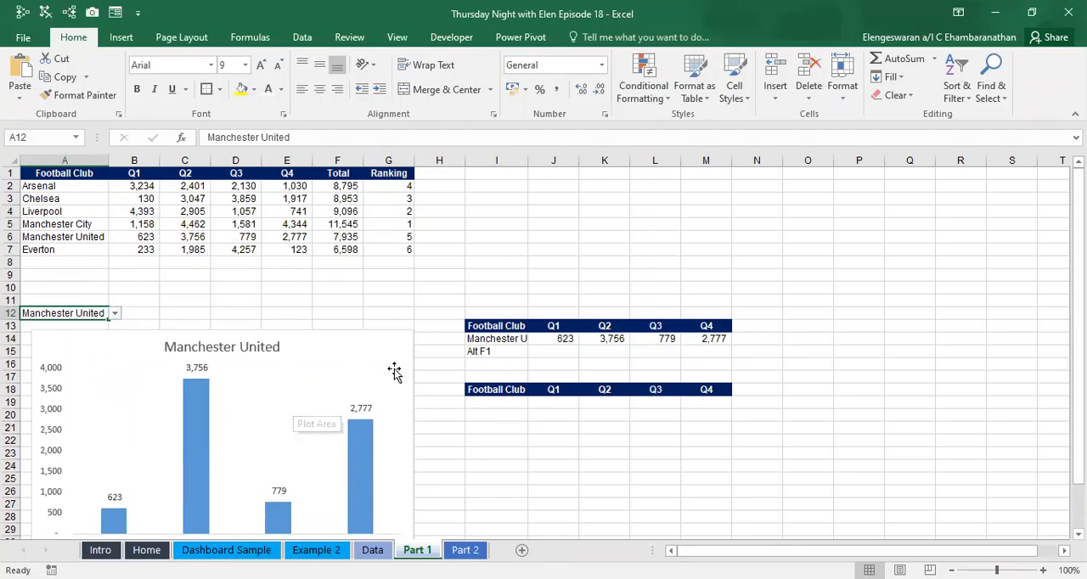
- Delete the column chart below the club selector
{"action": "left_click", "coordinate": [507, 408]}
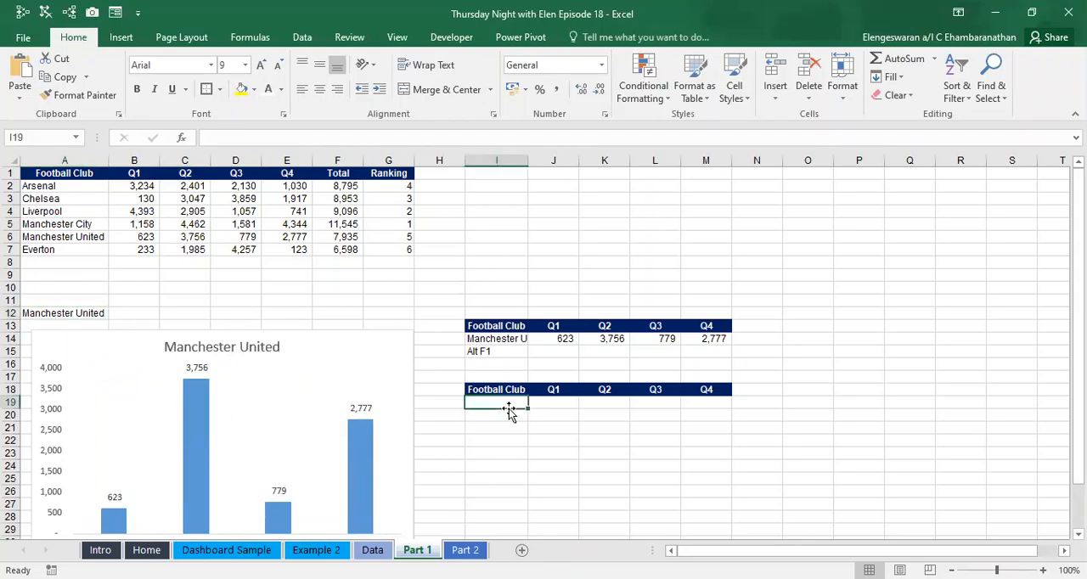
{"action": "left_click", "coordinate": [380, 342]}
{"action": "key", "text": "Delete"}
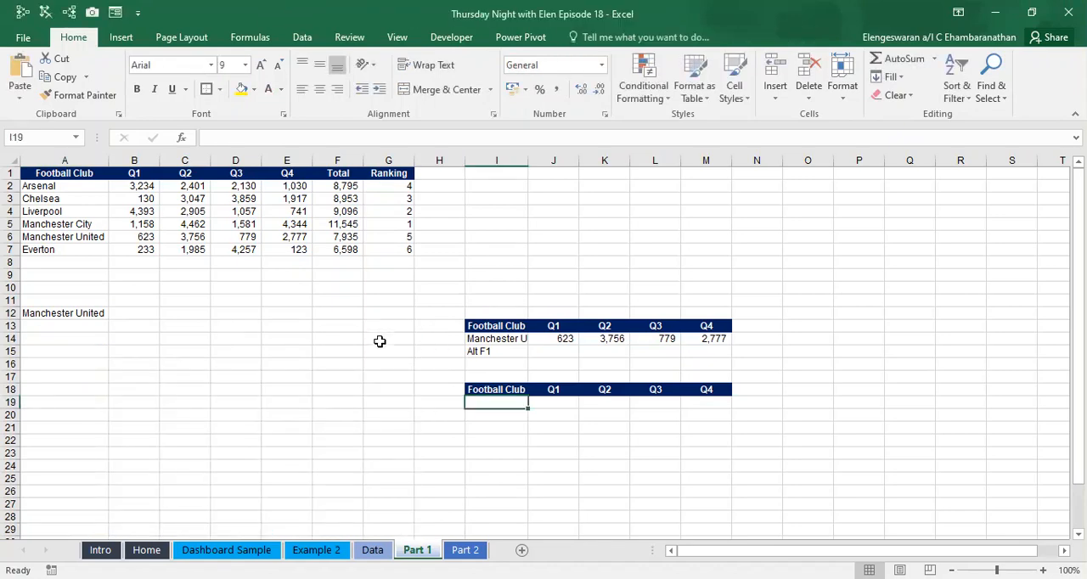
- Link cell I19 to the selected club in A12 and check the INDEX-MATCH formula in J14
{"action": "type", "text": "="}
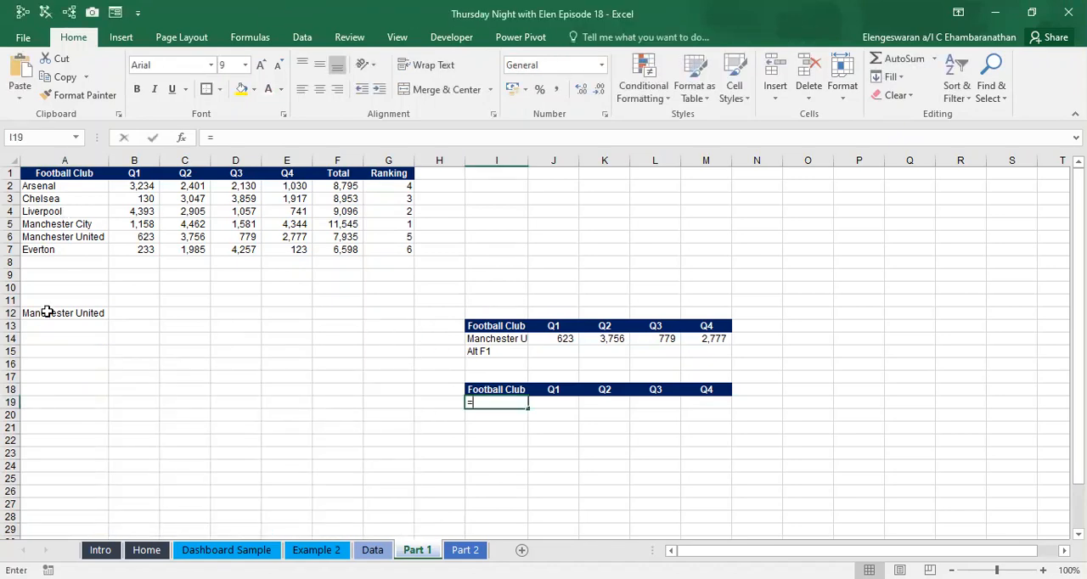
{"action": "left_click", "coordinate": [52, 308]}
{"action": "key", "text": "Return"}
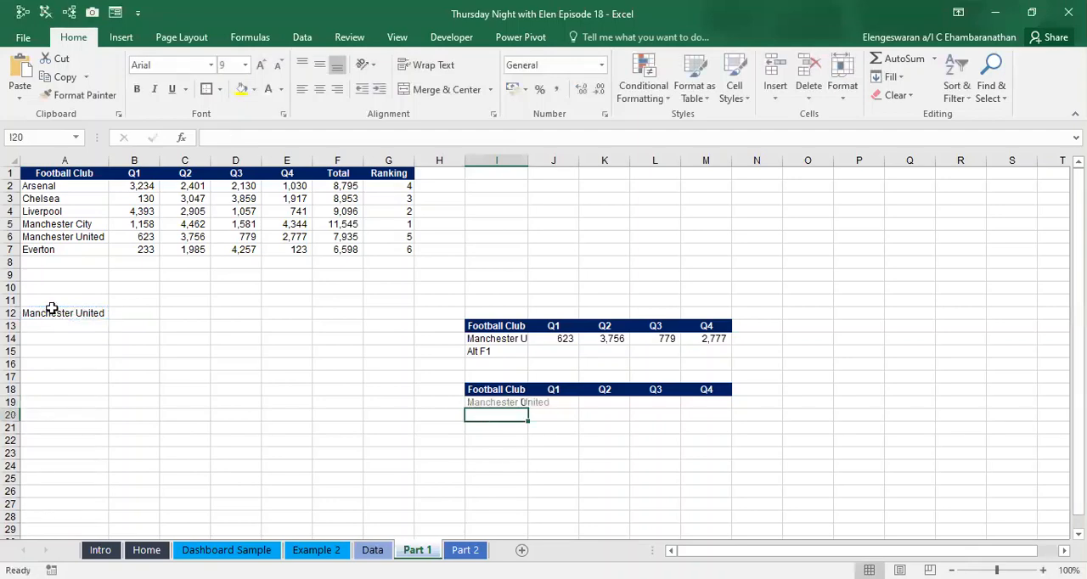
{"action": "key", "text": "Up"}
{"action": "key", "text": "Right"}
{"action": "key", "text": "Up"}
{"action": "key", "text": "Up"}
{"action": "key", "text": "Up"}
{"action": "key", "text": "Up"}
{"action": "key", "text": "Up"}
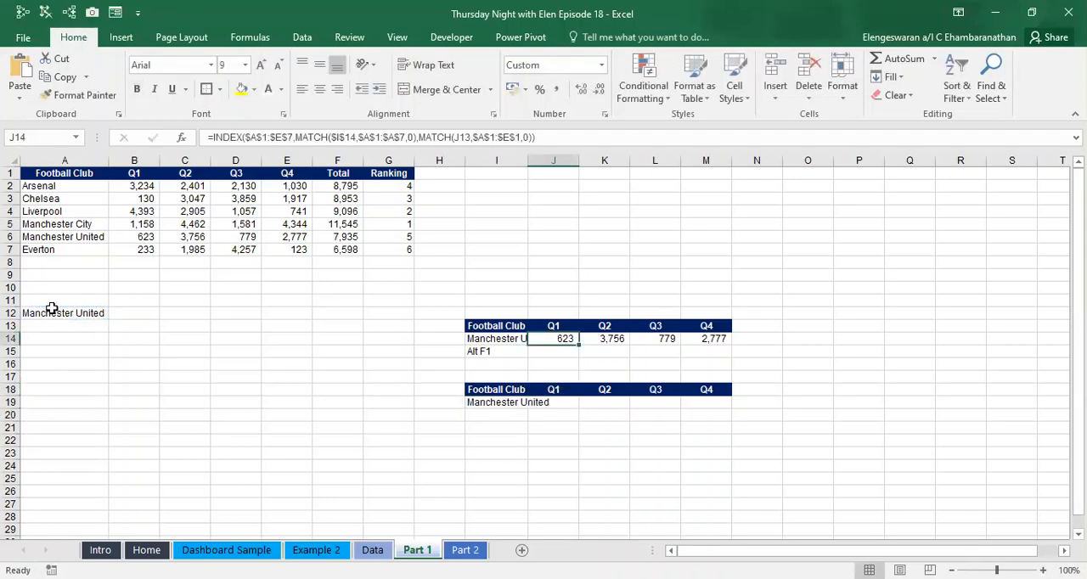
- Start a DGET formula in J19 with the absolute range $A$1:$E$7 as its database
{"action": "key", "text": "Down"}
{"action": "key", "text": "Down"}
{"action": "key", "text": "Down"}
{"action": "key", "text": "Down"}
{"action": "key", "text": "Down"}
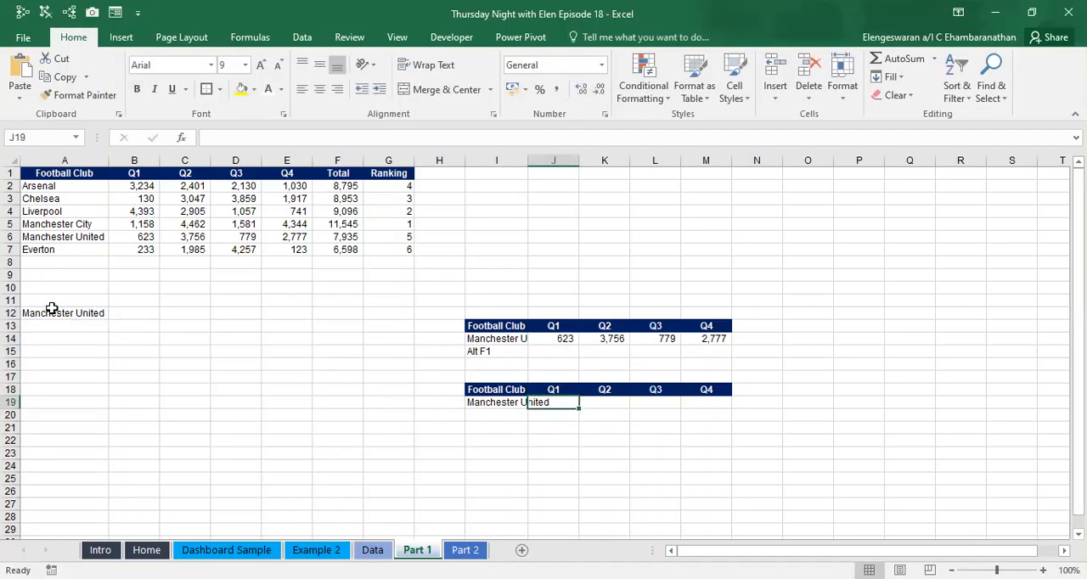
{"action": "type", "text": "=D"}
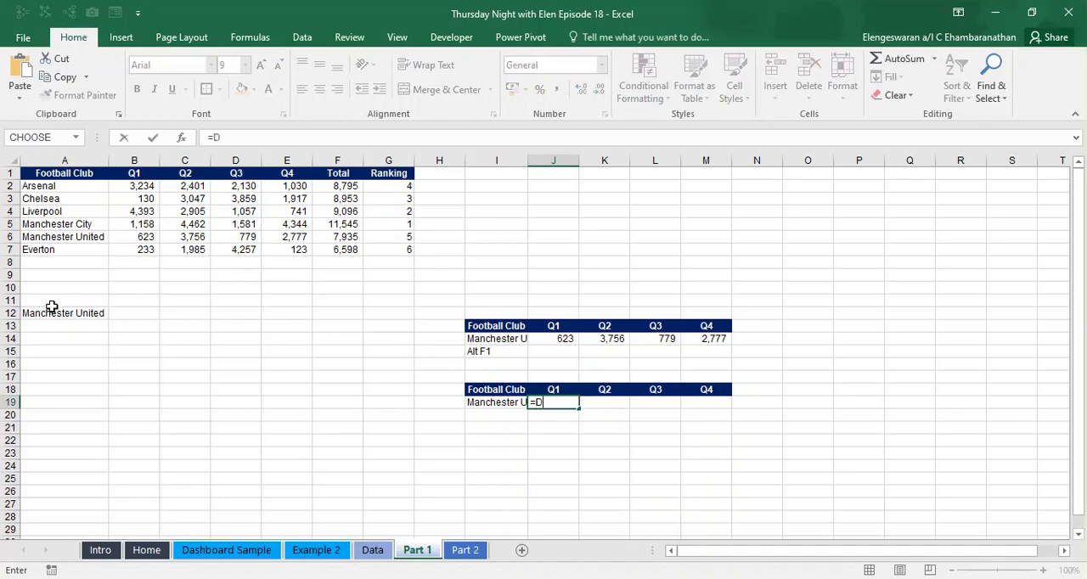
{"action": "type", "text": "GET"}
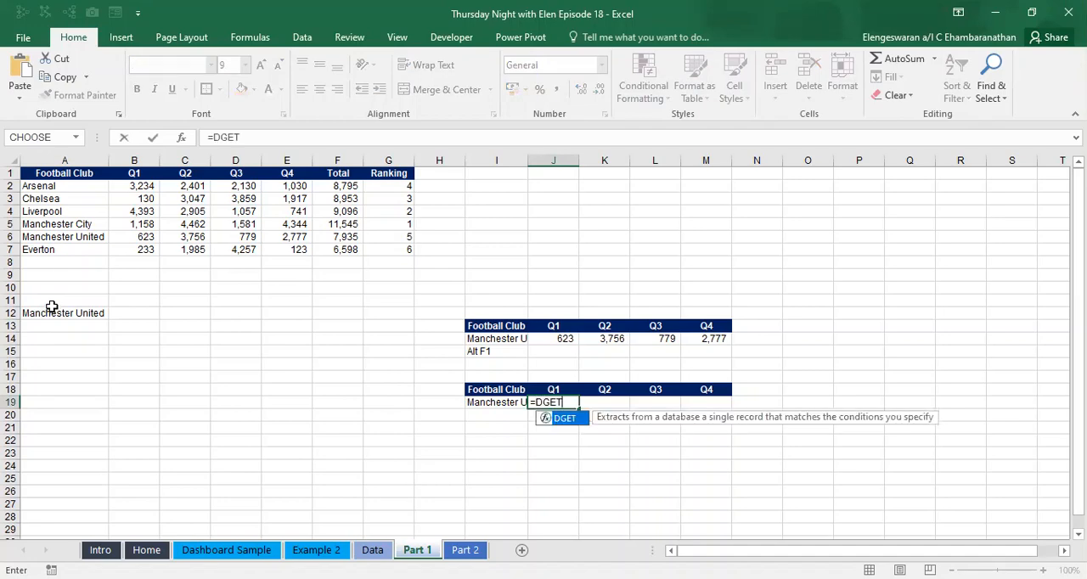
{"action": "type", "text": "("}
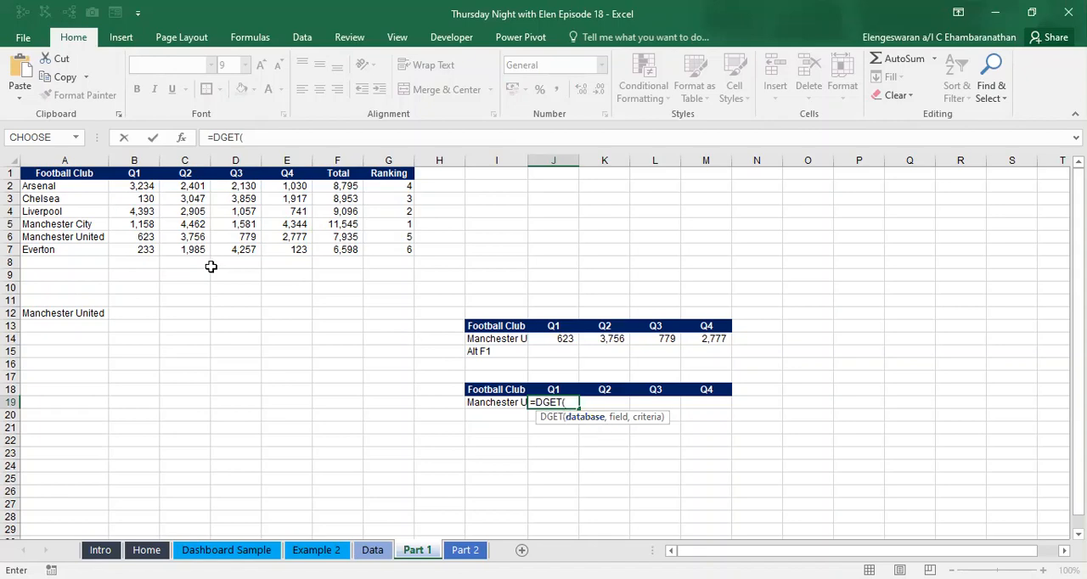
{"action": "left_click_drag", "start_coordinate": [56, 170], "coordinate": [171, 190]}
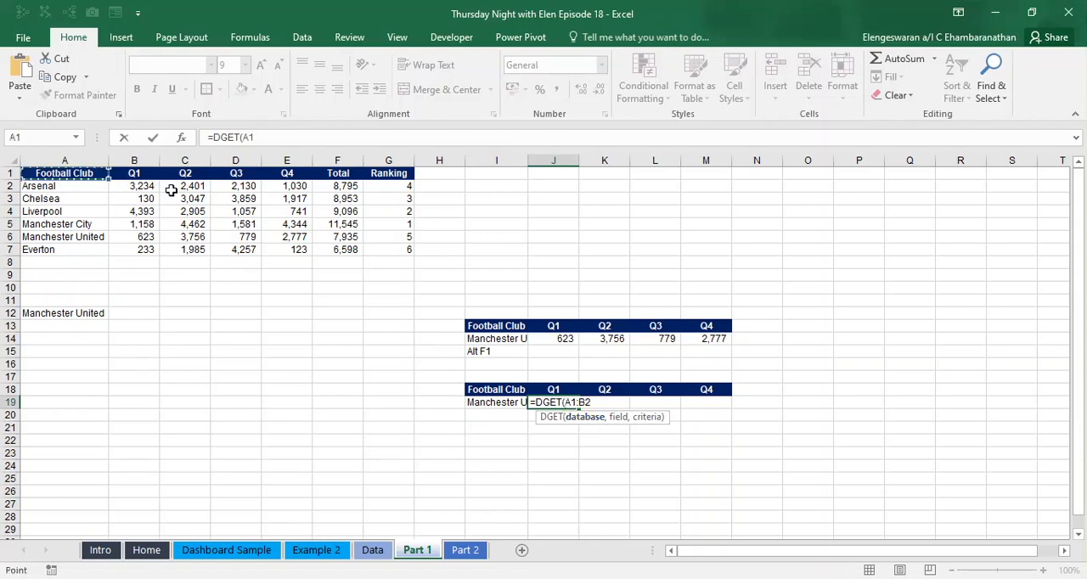
{"action": "left_click_drag", "start_coordinate": [289, 251], "coordinate": [289, 251]}
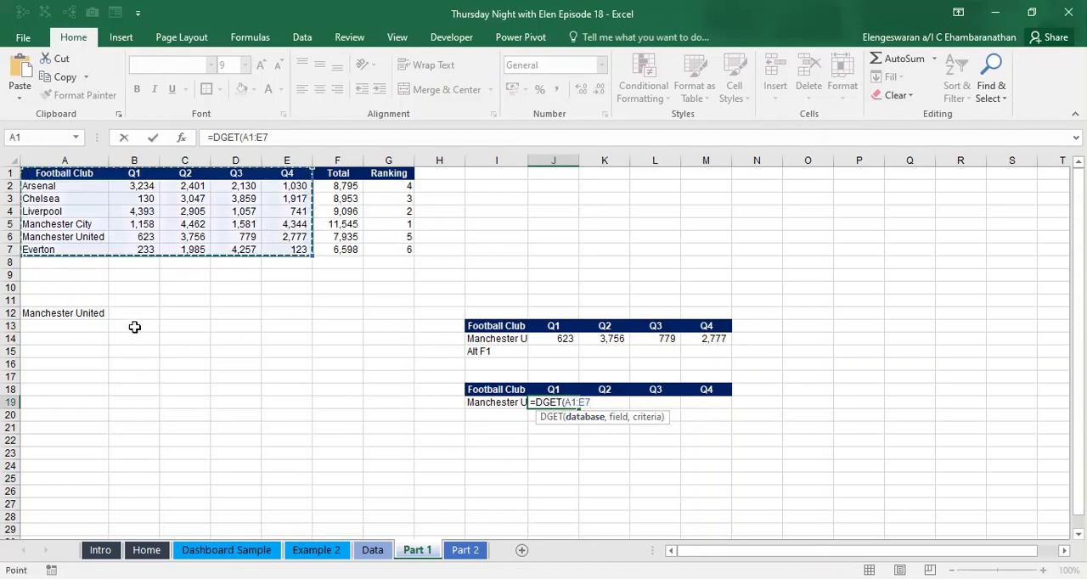
{"action": "key", "text": "F4"}
{"action": "type", "text": ","}
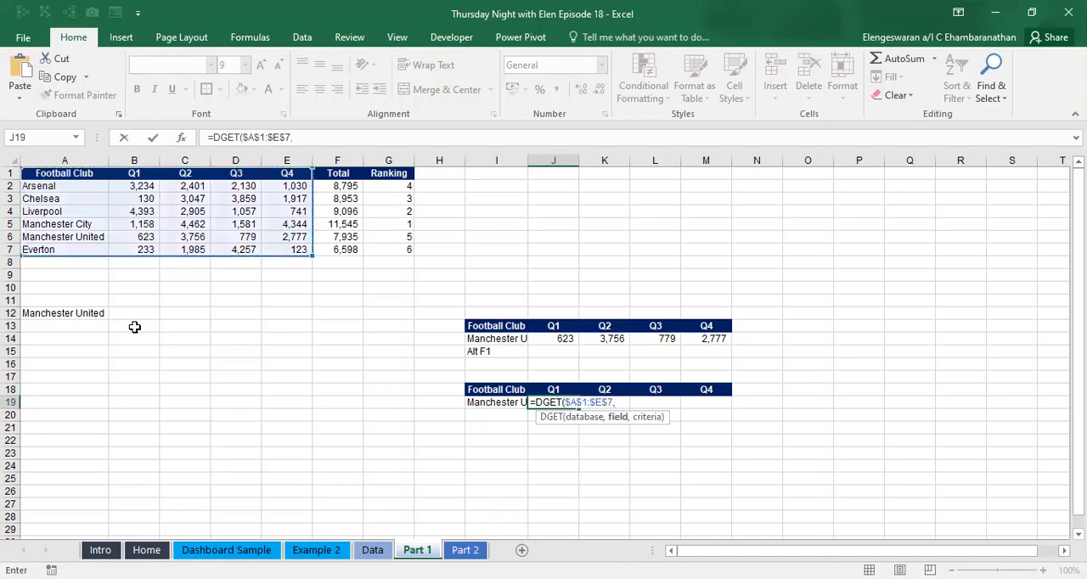
- Complete the DGET formula with J18 as the field and the absolute range $I$18:$I$19 as the criteria
{"action": "key", "text": "Up"}
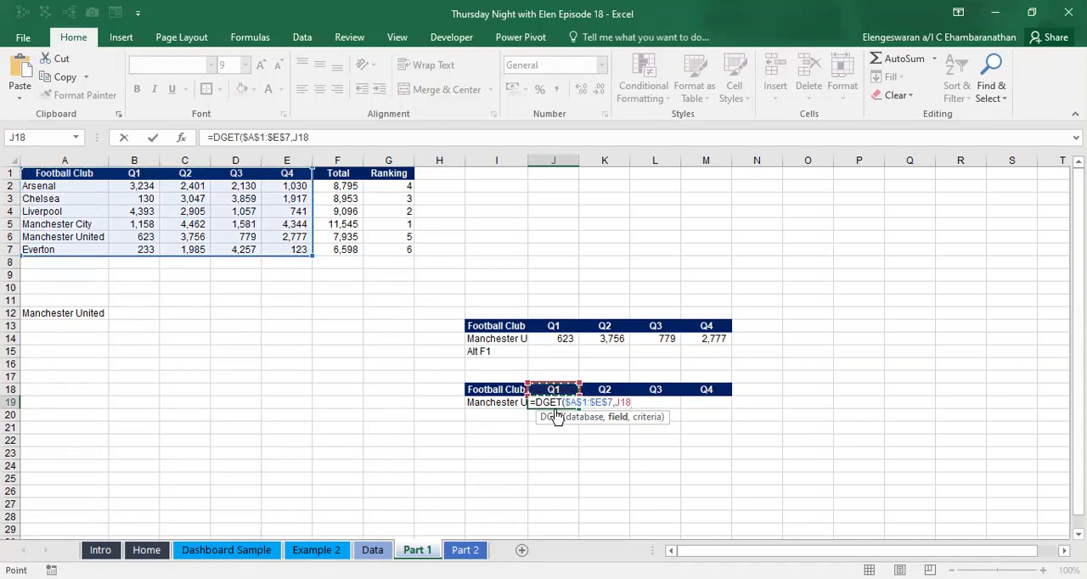
{"action": "type", "text": ","}
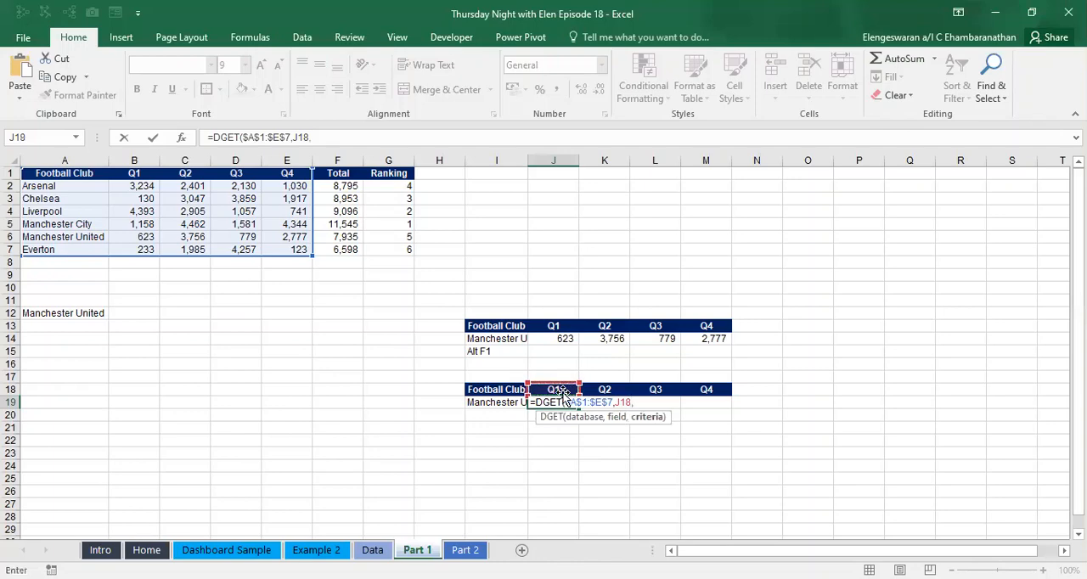
{"action": "left_click", "coordinate": [484, 390]}
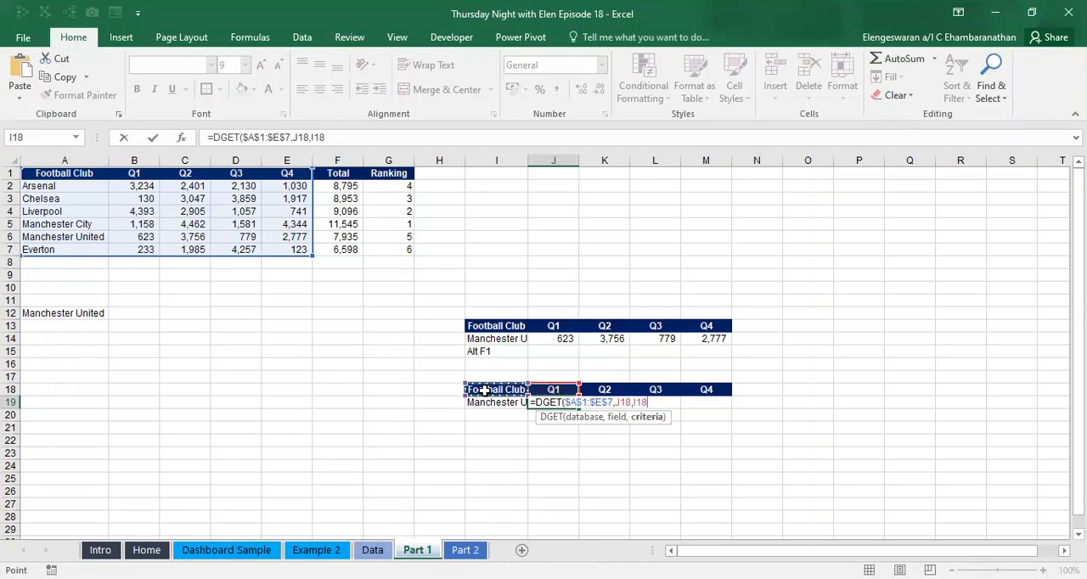
{"action": "key", "text": "shift+Down"}
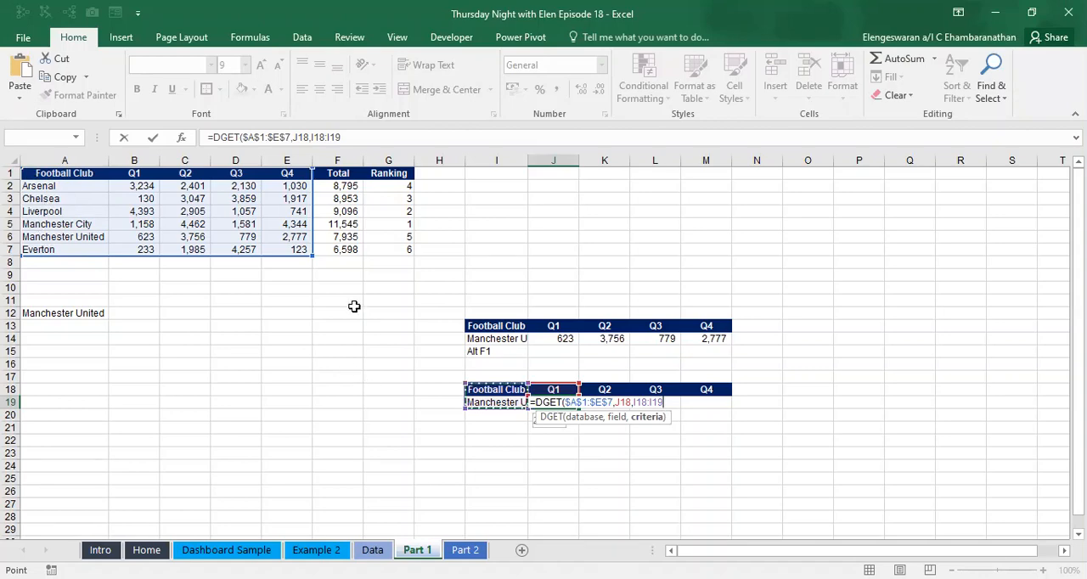
{"action": "key", "text": "F4"}
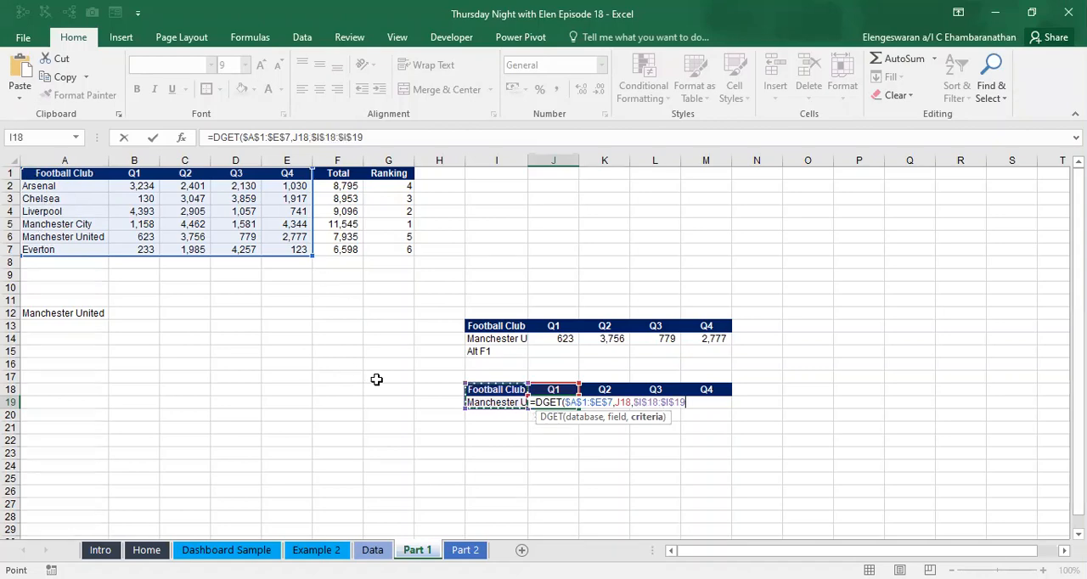
{"action": "key", "text": "Return"}
- Fill the DGET formula from J19 across to M19 for the remaining quarters
{"action": "key", "text": "Up"}
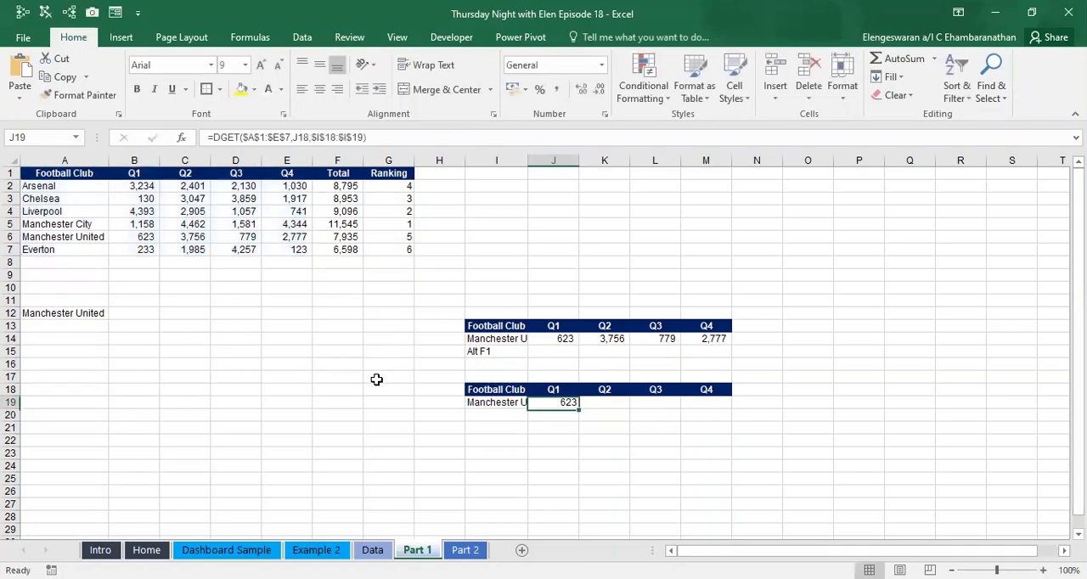
{"action": "key", "text": "shift+Right"}
{"action": "key", "text": "shift+Right"}
{"action": "key", "text": "shift+Right"}
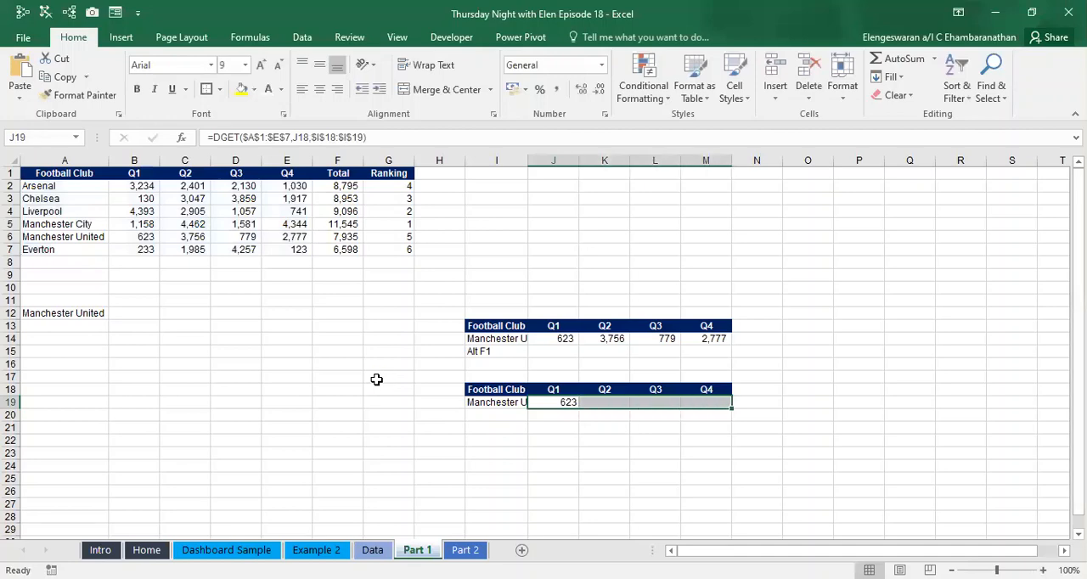
{"action": "key", "text": "ctrl+r"}
{"action": "key", "text": "Left"}
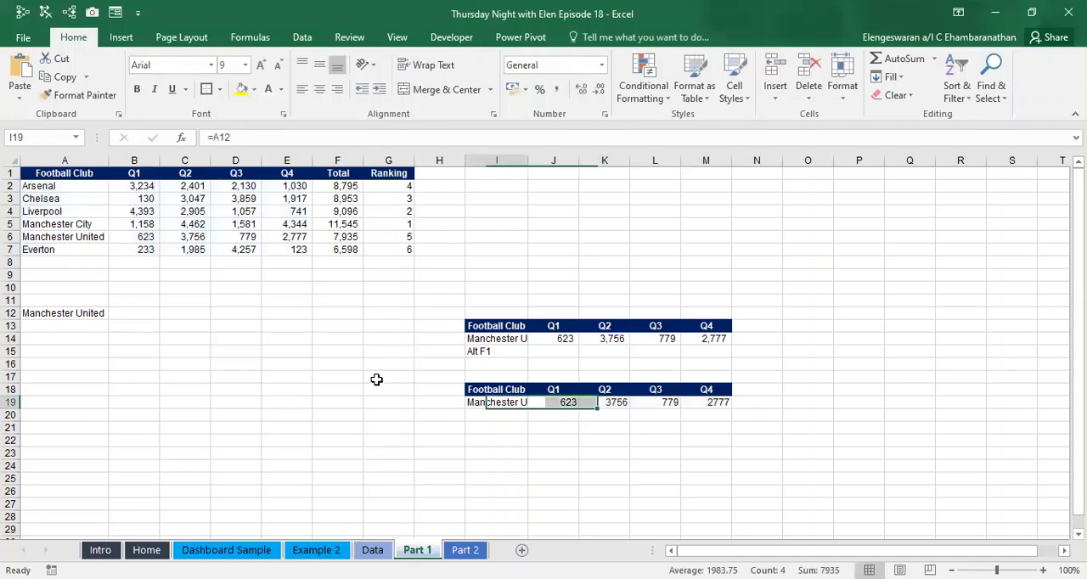
- Save the workbook and choose Manchester City in the A12 club drop-down
{"action": "left_click", "coordinate": [63, 313]}
{"action": "key", "text": "ctrl+s"}
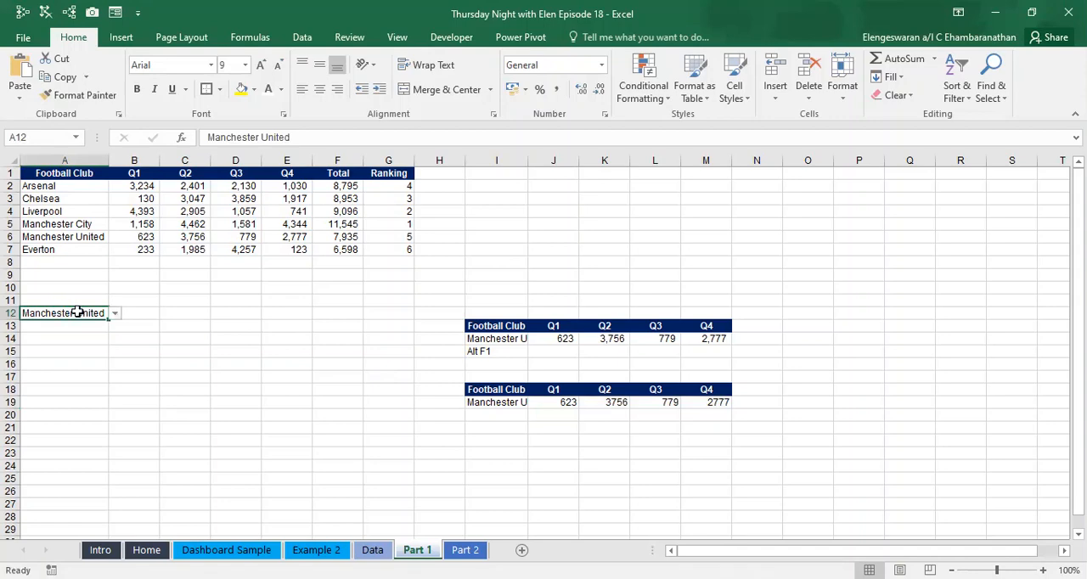
{"action": "left_click", "coordinate": [115, 313]}
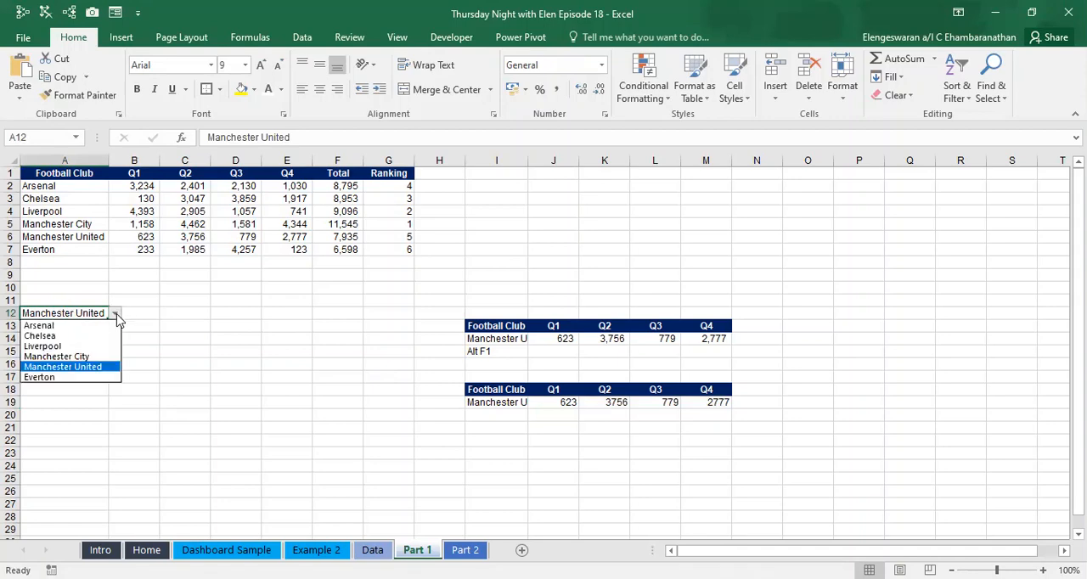
{"action": "left_click", "coordinate": [92, 357]}
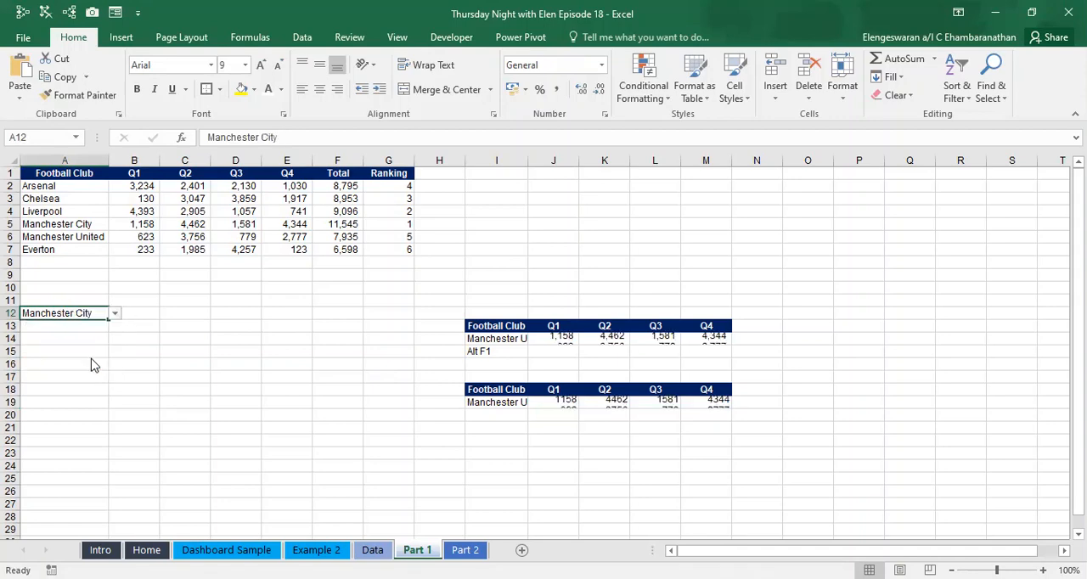
- Format the DGET results in J19:M19 with a thousands separator and no decimal places
{"action": "left_click", "coordinate": [565, 401]}
{"action": "key", "text": "shift+Right"}
{"action": "key", "text": "shift+Right"}
{"action": "key", "text": "shift+Right"}
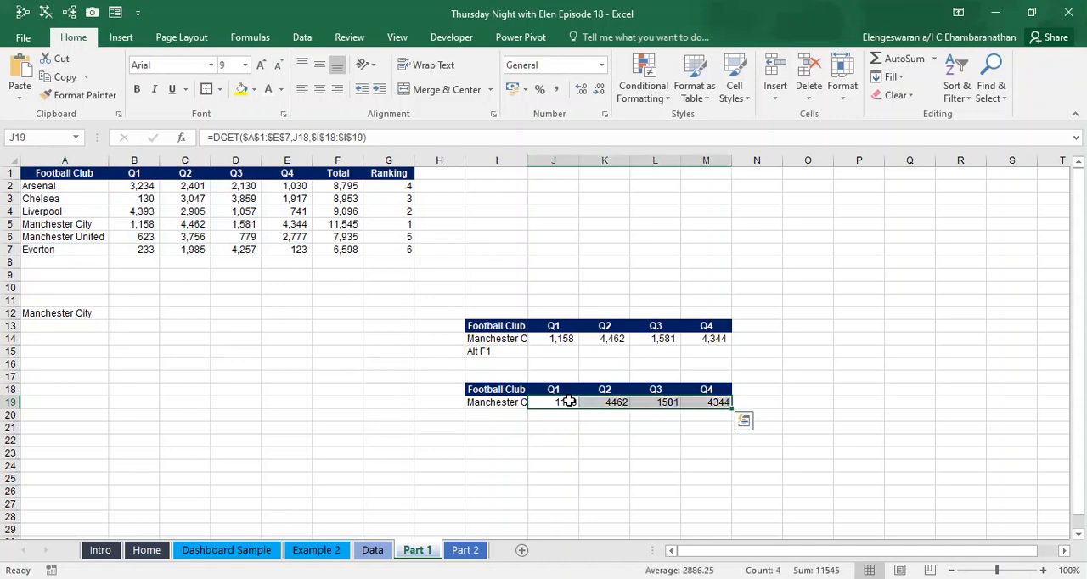
{"action": "left_click", "coordinate": [556, 89]}
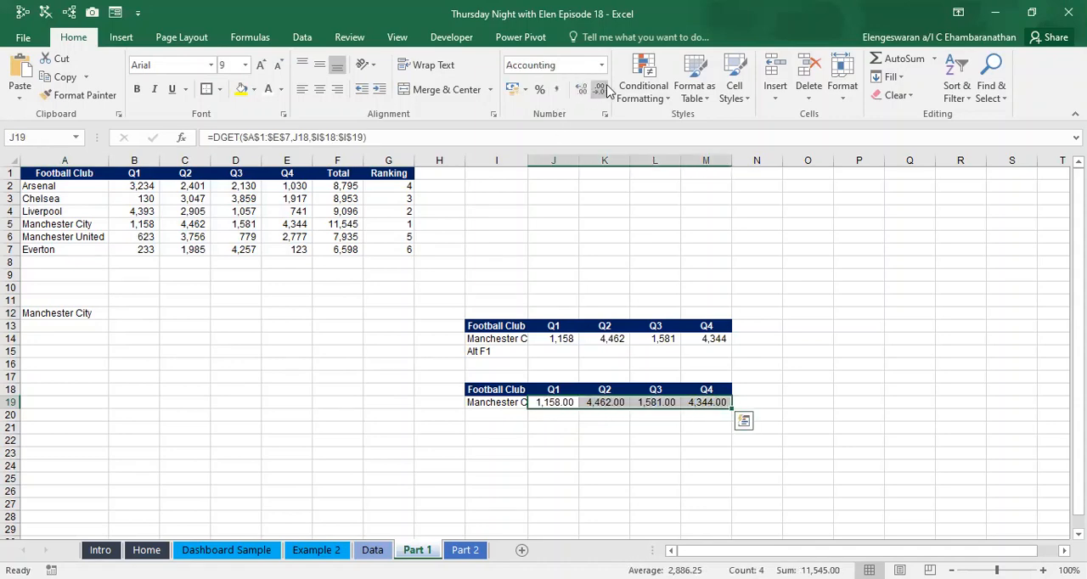
{"action": "left_click", "coordinate": [600, 89]}
{"action": "left_click", "coordinate": [600, 89]}
{"action": "key", "text": "Left"}
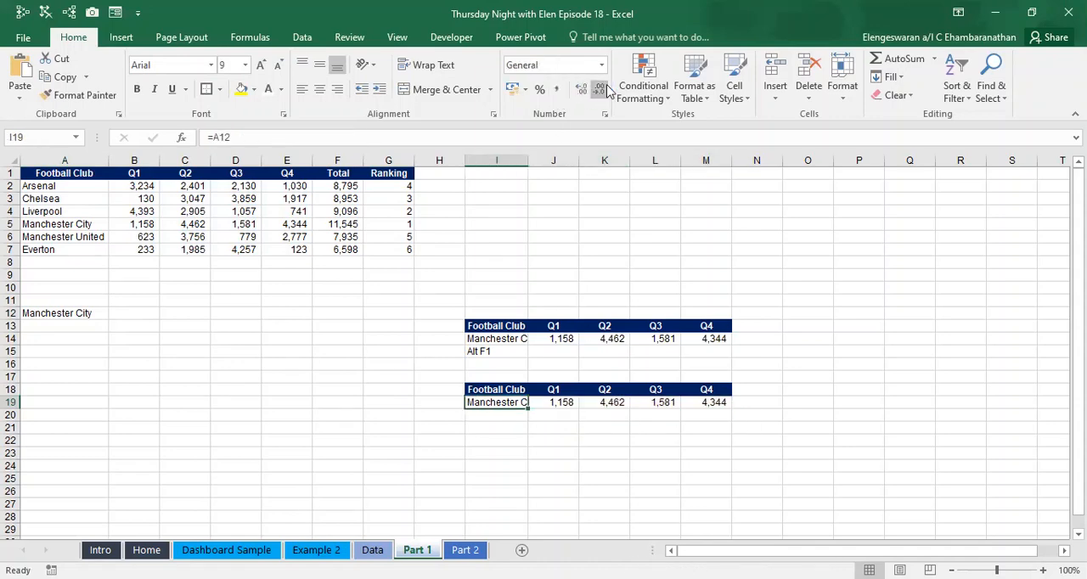
- Insert a default column chart from the DGET table row I19:M19
{"action": "key", "text": "Up"}
{"action": "key", "text": "Up"}
{"action": "key", "text": "Up"}
{"action": "key", "text": "Up"}
{"action": "key", "text": "Down"}
{"action": "key", "text": "Down"}
{"action": "key", "text": "Down"}
{"action": "key", "text": "Down"}
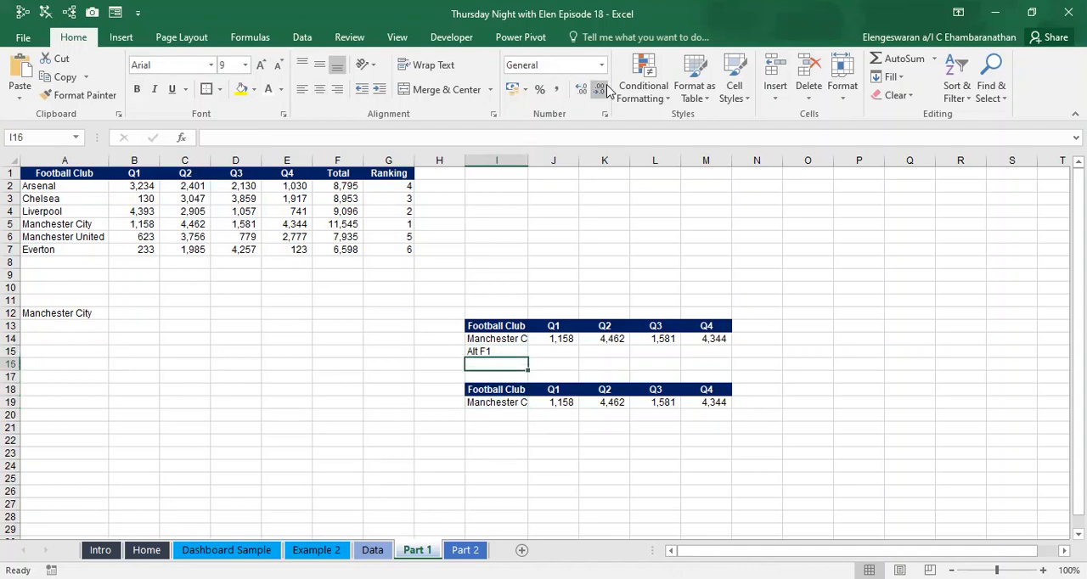
{"action": "key", "text": "ctrl+shift+Right"}
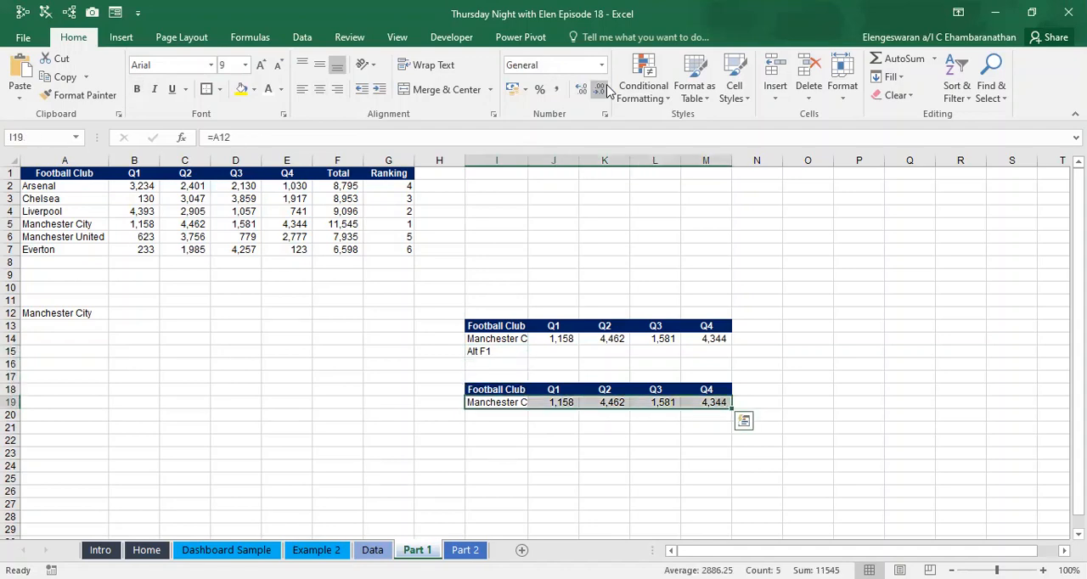
{"action": "key", "text": "alt+F1"}
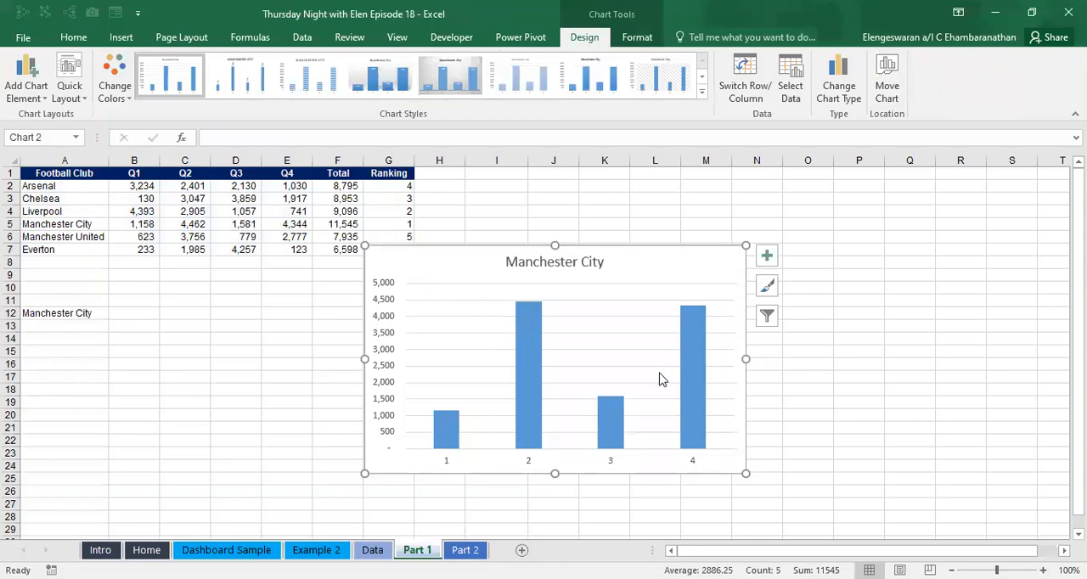
- Place the column chart just below the A12 club drop-down and replace its gridlines with data labels
{"action": "left_click_drag", "start_coordinate": [440, 271], "coordinate": [169, 350]}
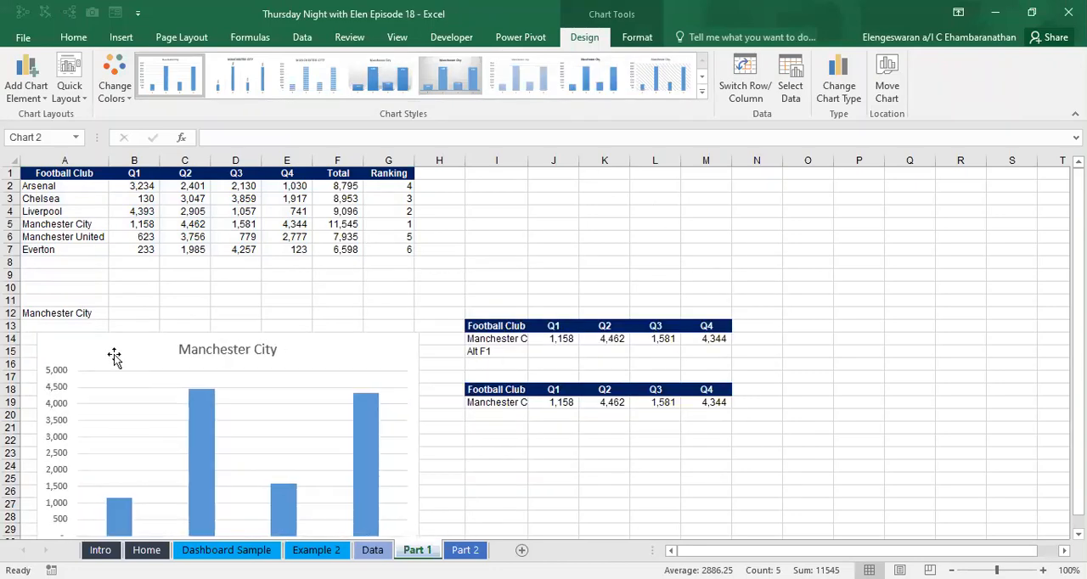
{"action": "left_click", "coordinate": [433, 344]}
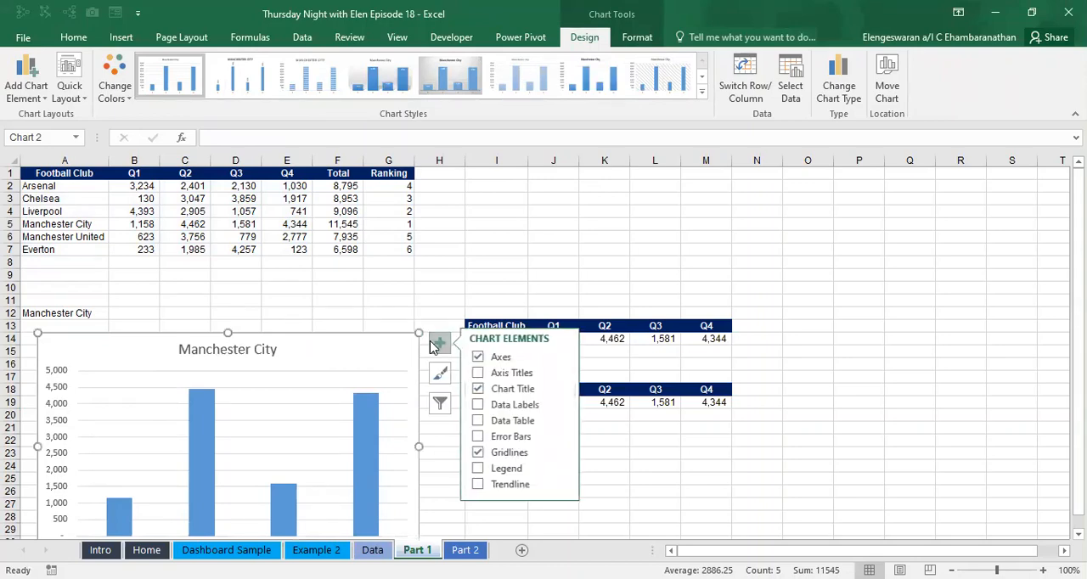
{"action": "left_click", "coordinate": [479, 457]}
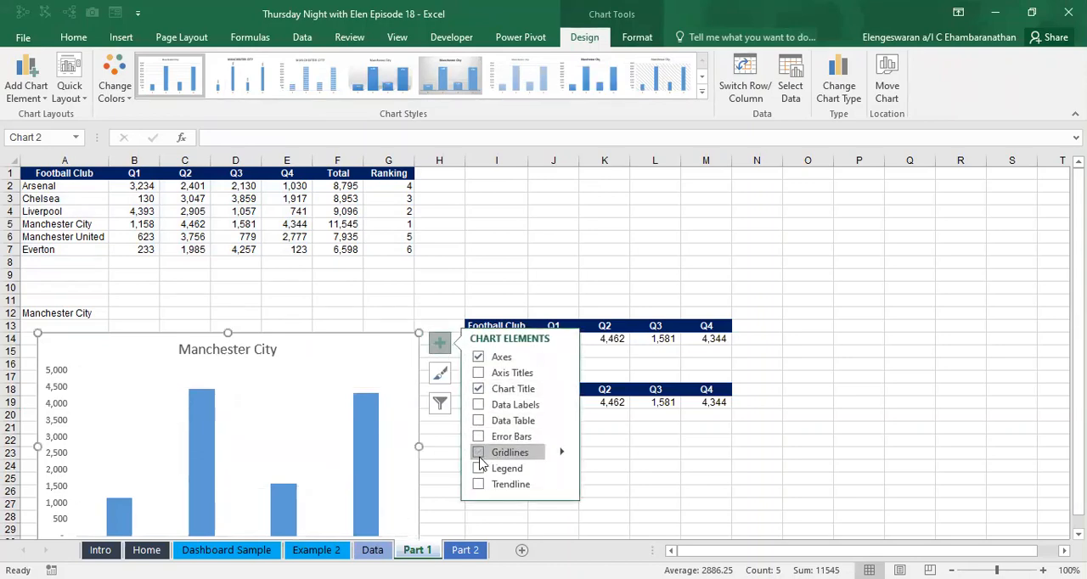
{"action": "left_click", "coordinate": [478, 405]}
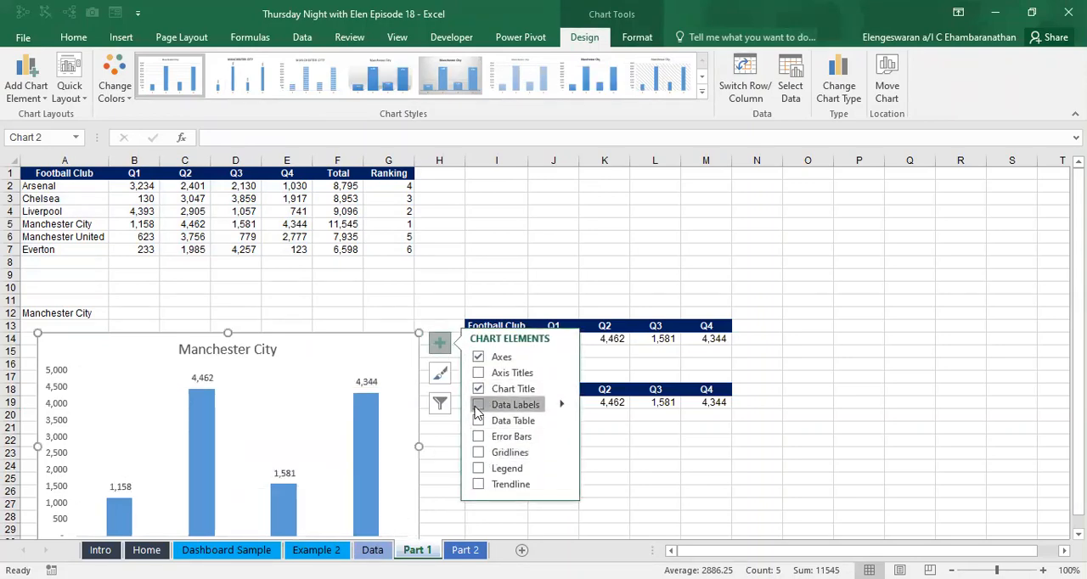
- Choose Liverpool in the A12 club drop-down
{"action": "left_click", "coordinate": [191, 291]}
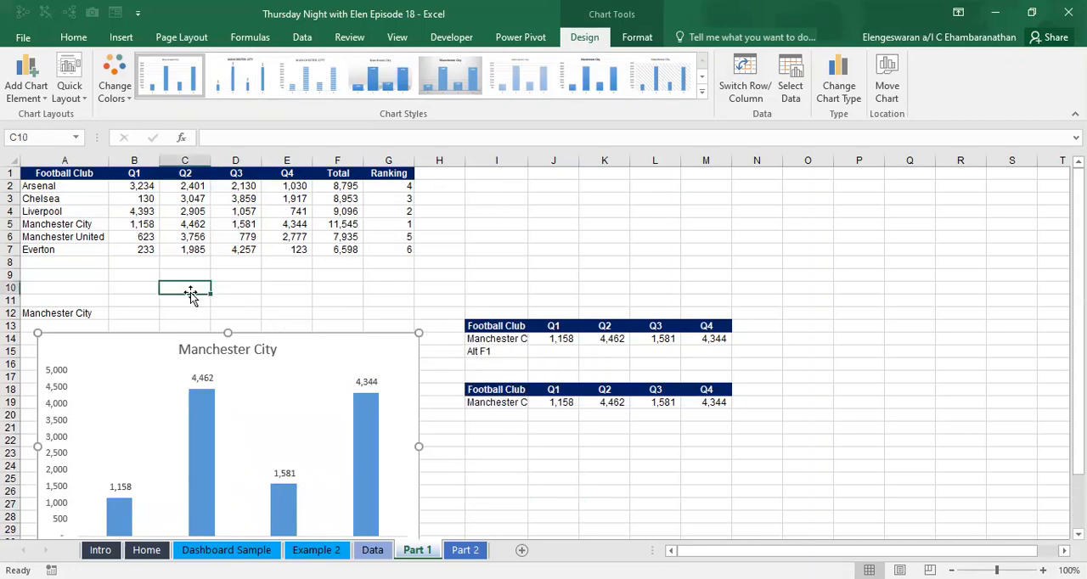
{"action": "left_click", "coordinate": [85, 310]}
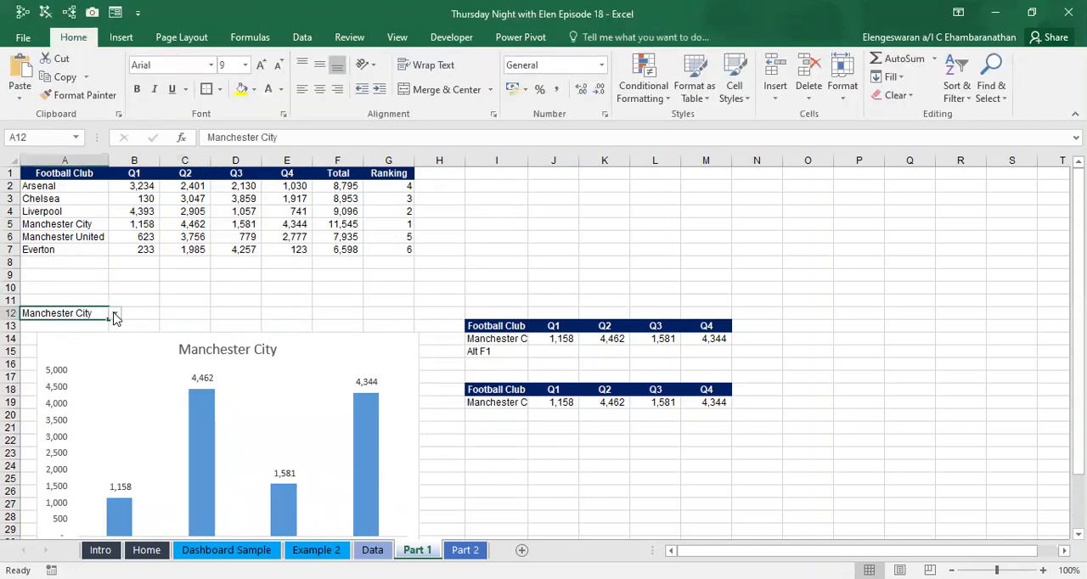
{"action": "left_click", "coordinate": [84, 348]}
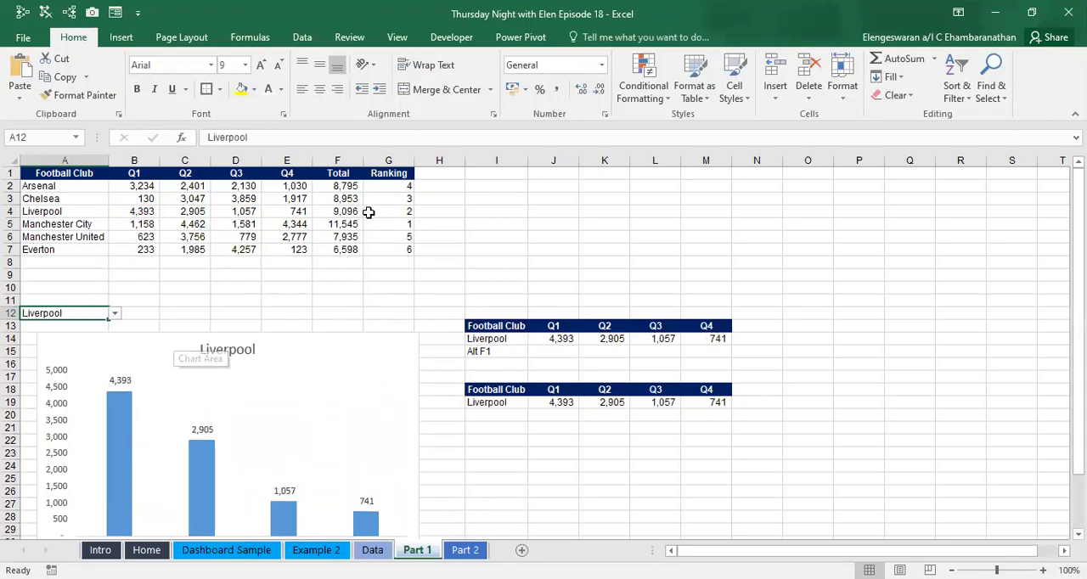
- Copy the Ranking header from G1 to N13, next to the Q4 heading of the INDEX-MATCH table
{"action": "left_click", "coordinate": [380, 171]}
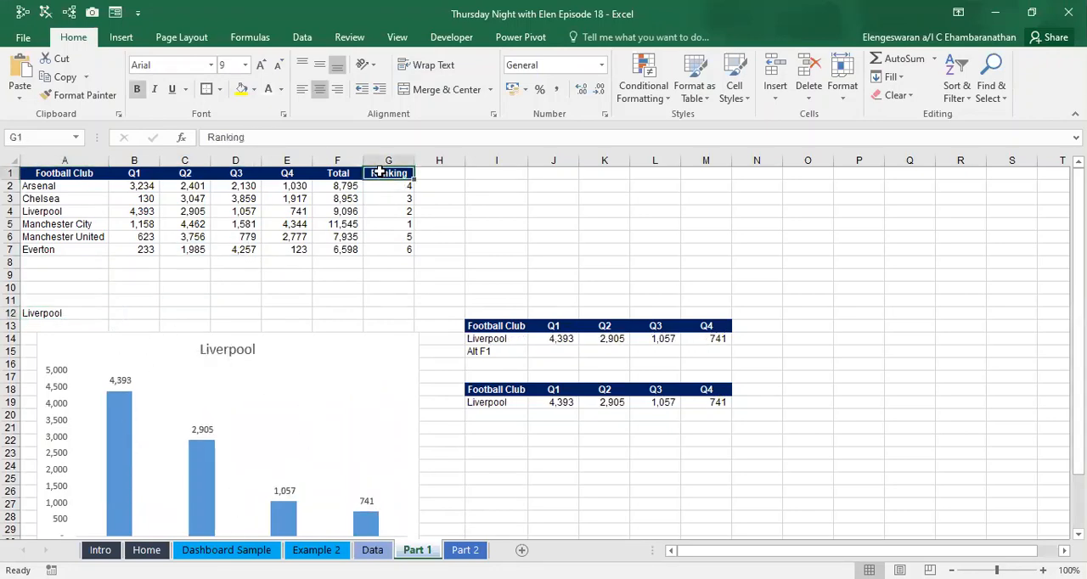
{"action": "key", "text": "ctrl+c"}
{"action": "left_click", "coordinate": [745, 327]}
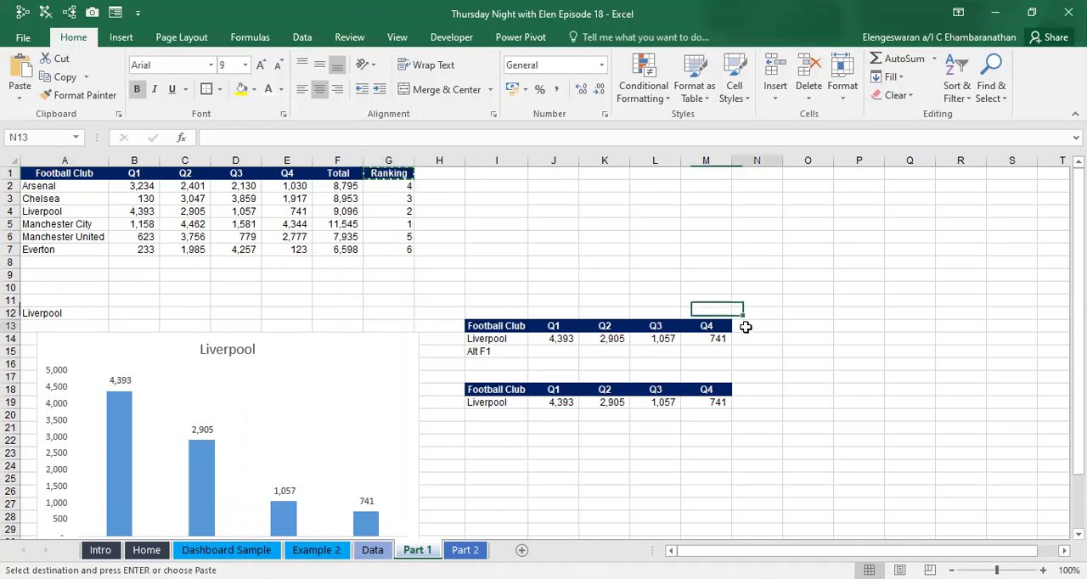
{"action": "key", "text": "ctrl+v"}
{"action": "key", "text": "Left"}
{"action": "key", "text": "Down"}
{"action": "key", "text": "Left"}
{"action": "key", "text": "Left"}
{"action": "key", "text": "Left"}
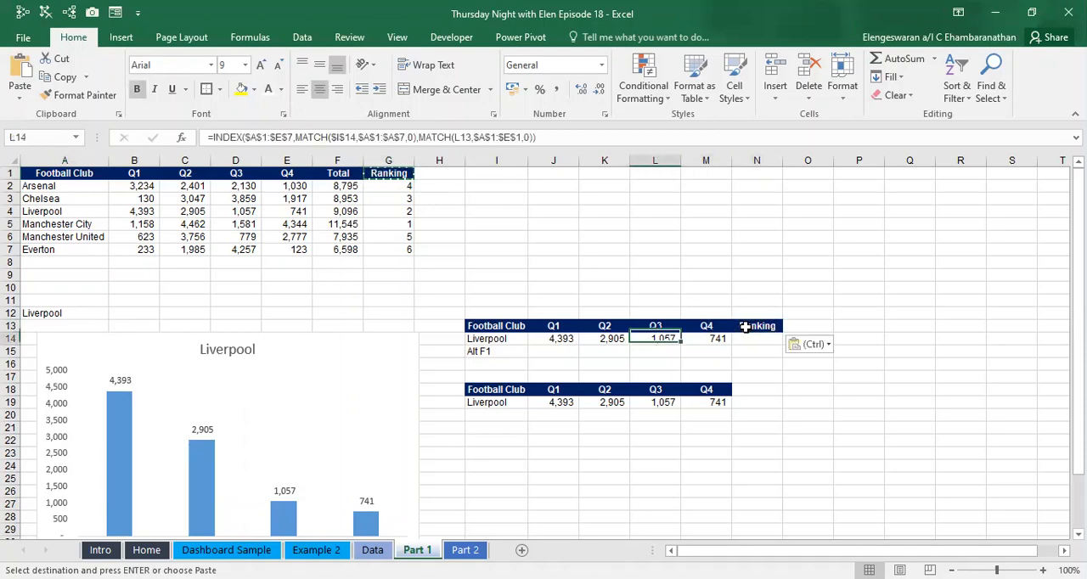
{"action": "key", "text": "Right"}
{"action": "key", "text": "Right"}
{"action": "key", "text": "Right"}
{"action": "key", "text": "Right"}
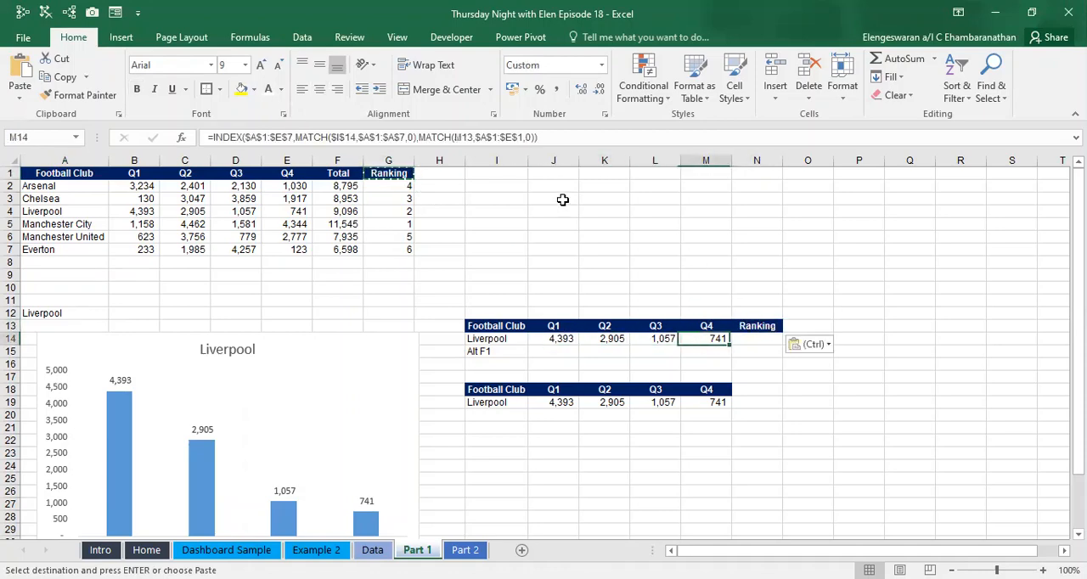
- Copy the Ranking header from N13 to N18, at the end of the DGET table's header row
{"action": "key", "text": "Up"}
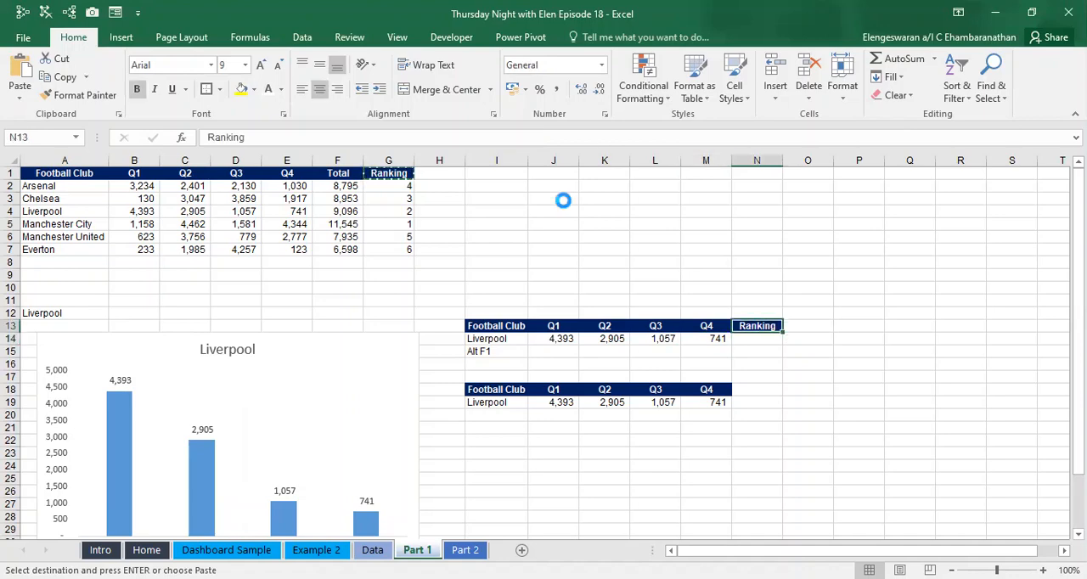
{"action": "key", "text": "ctrl+c"}
{"action": "key", "text": "Left"}
{"action": "key", "text": "Down"}
{"action": "key", "text": "Down"}
{"action": "key", "text": "Down"}
{"action": "key", "text": "Down"}
{"action": "key", "text": "Down"}
{"action": "key", "text": "Right"}
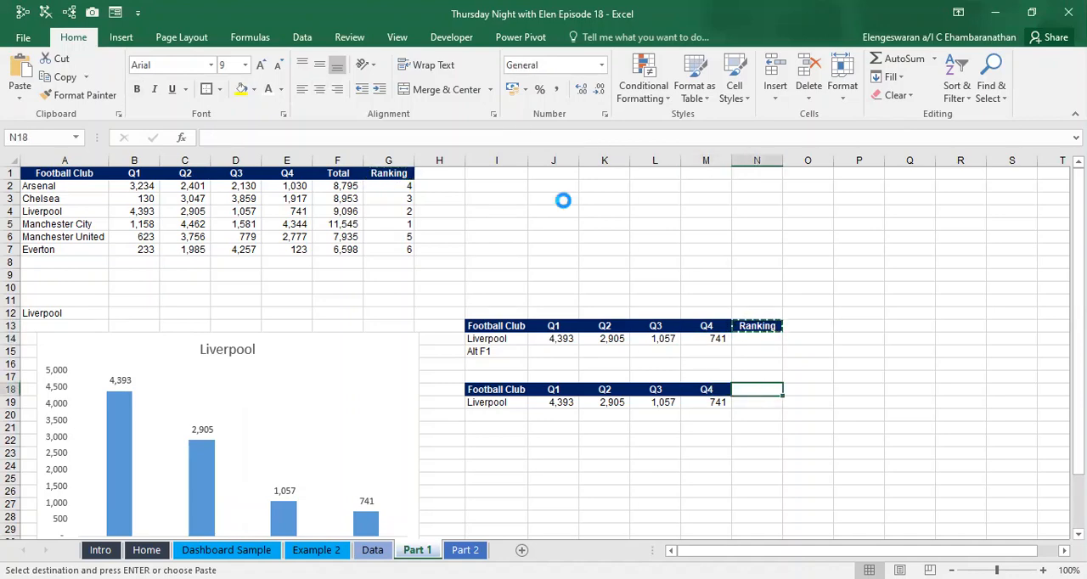
{"action": "key", "text": "ctrl+v"}
{"action": "key", "text": "Escape"}
- Start a DGET formula in N19 with the absolute range $A$1:$G$7 as its database
{"action": "key", "text": "Left"}
{"action": "key", "text": "Left"}
{"action": "key", "text": "Down"}
{"action": "key", "text": "Right"}
{"action": "key", "text": "Right"}
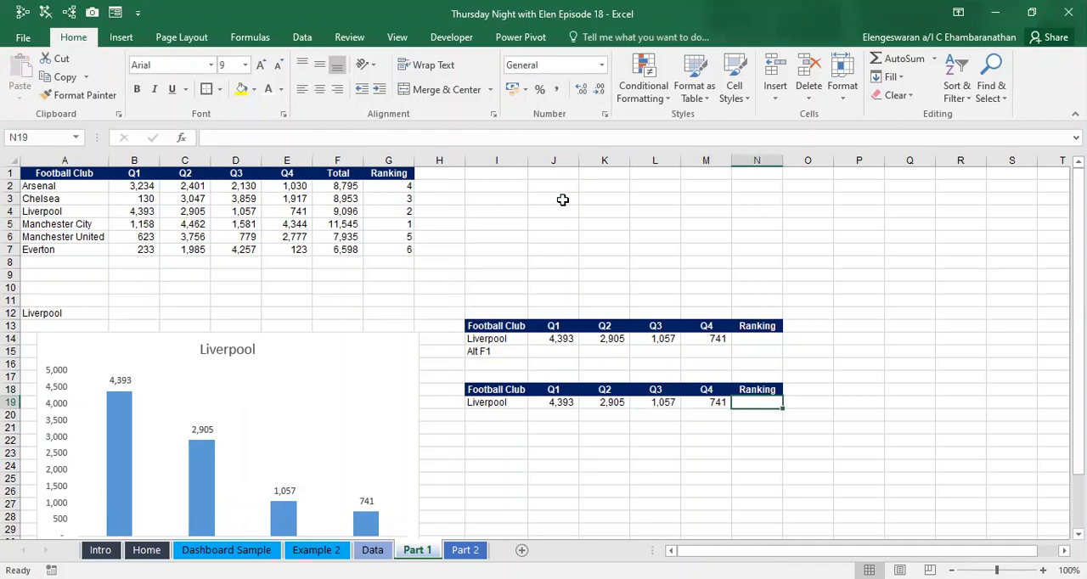
{"action": "type", "text": "="}
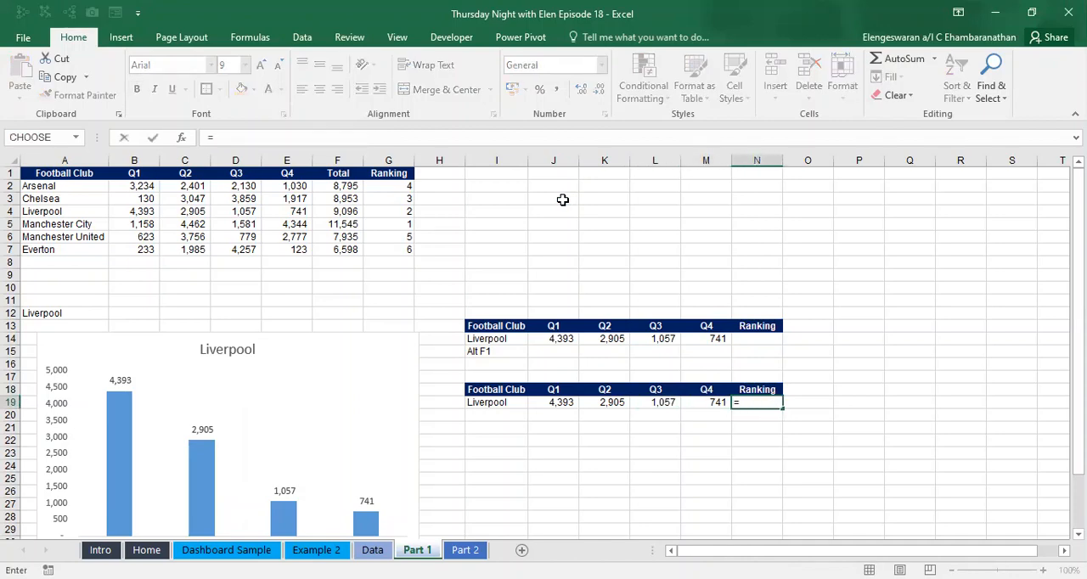
{"action": "type", "text": "DGET("}
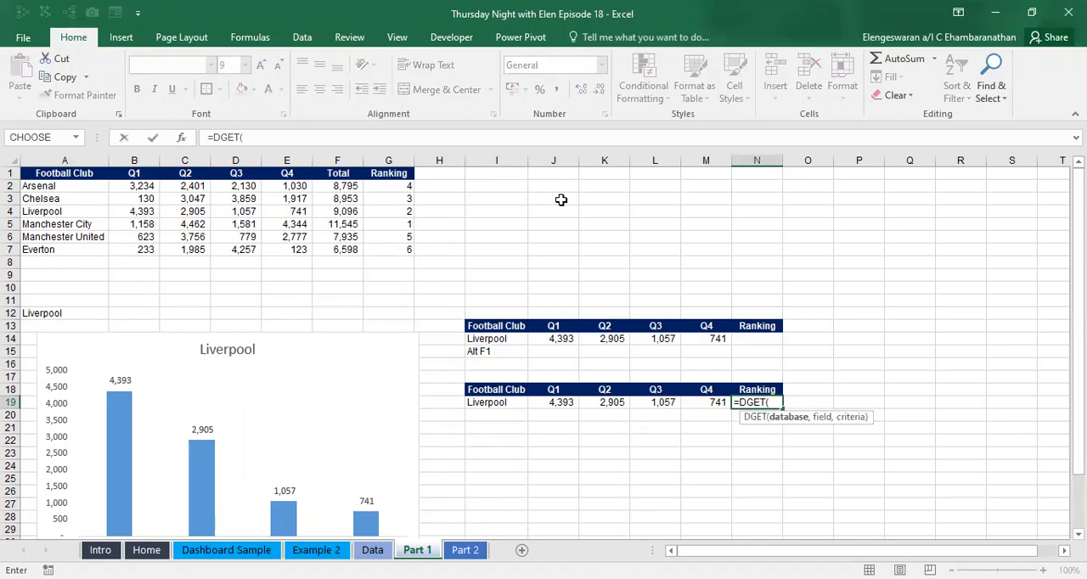
{"action": "left_click_drag", "start_coordinate": [85, 174], "coordinate": [267, 179]}
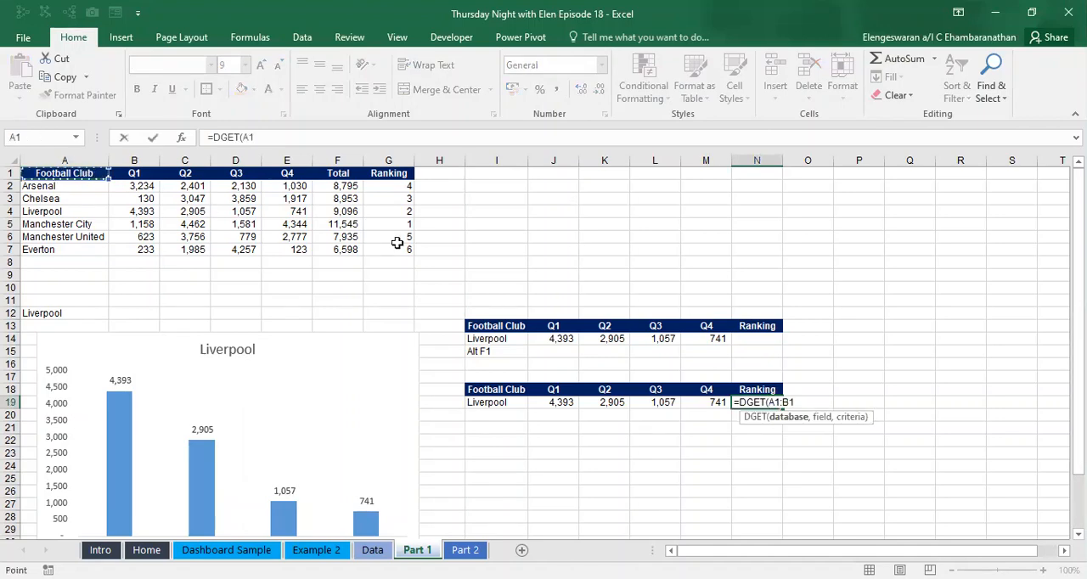
{"action": "left_click_drag", "start_coordinate": [393, 246], "coordinate": [392, 247]}
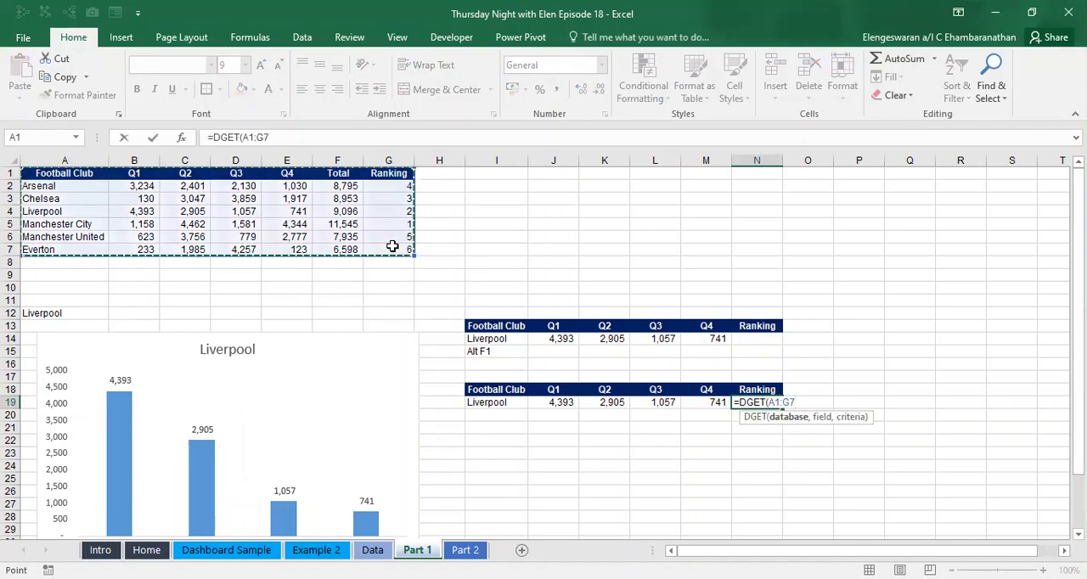
{"action": "key", "text": "F4"}
{"action": "type", "text": ","}
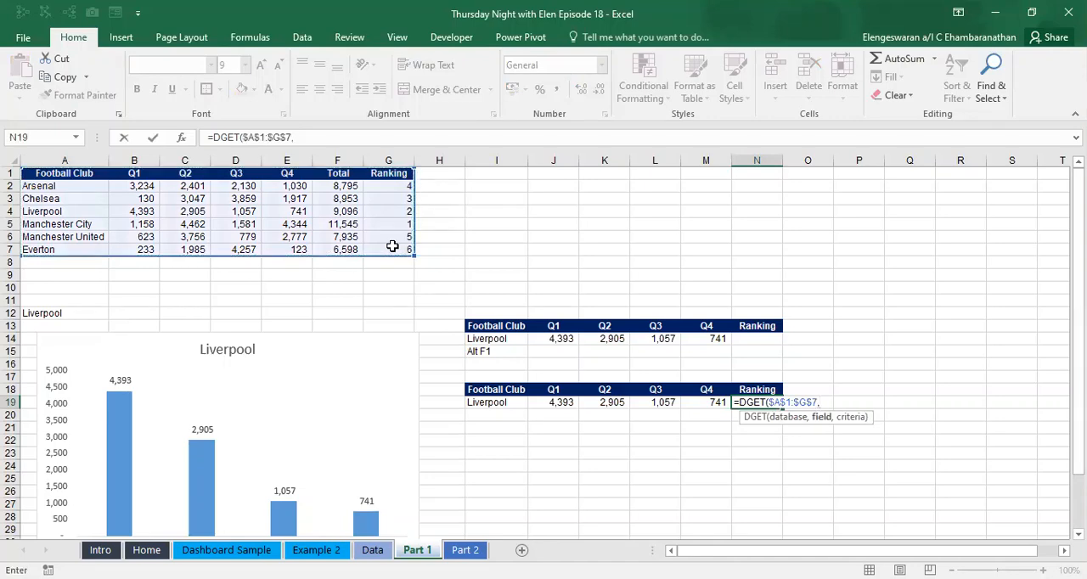
- Complete the N19 DGET formula with N18 as the field and $I$18:$I$19 as the absolute criteria range
{"action": "left_click", "coordinate": [748, 388]}
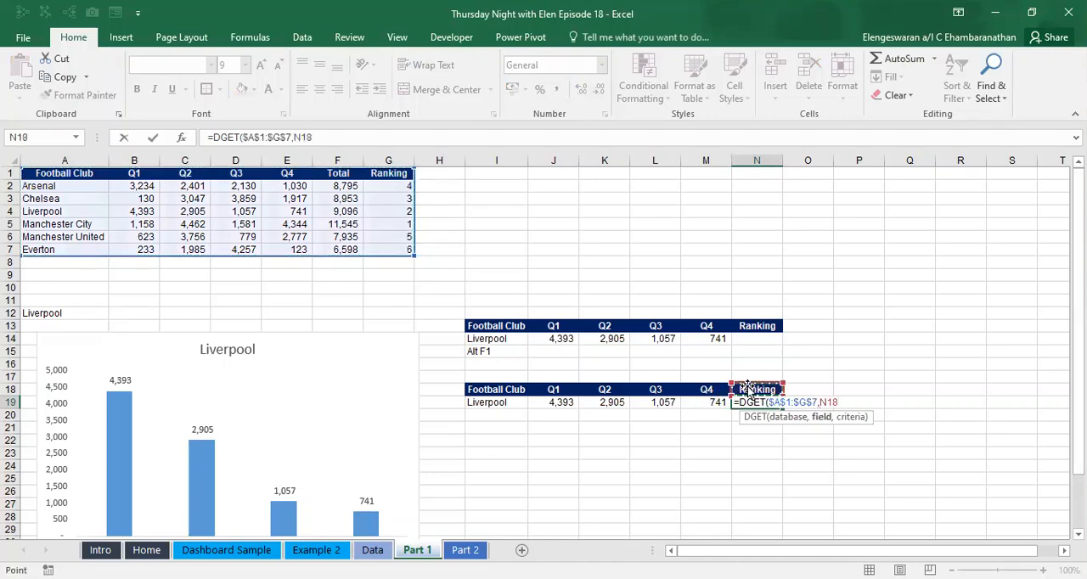
{"action": "type", "text": ","}
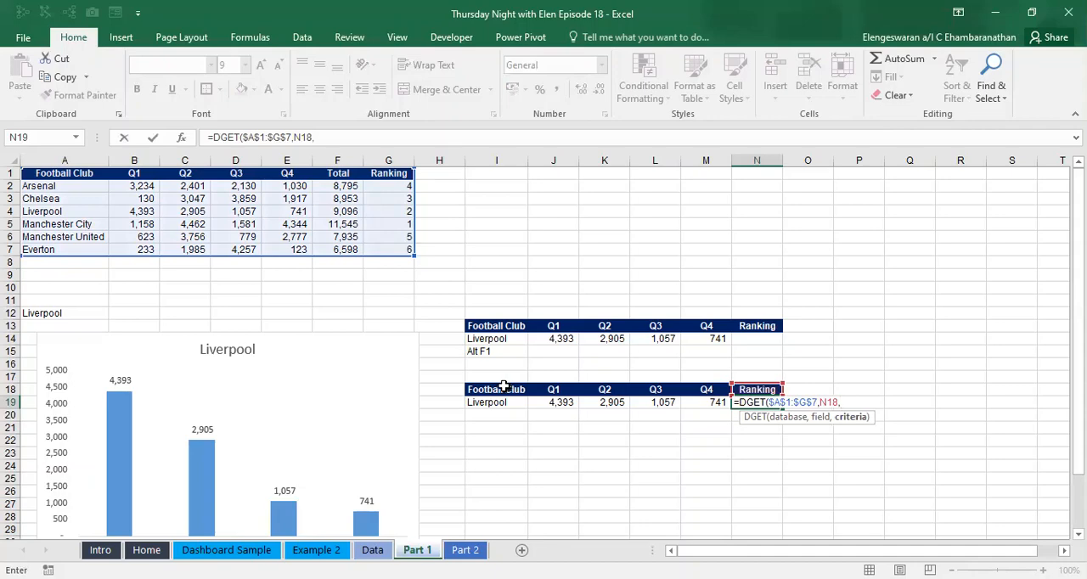
{"action": "left_click_drag", "start_coordinate": [498, 388], "coordinate": [495, 402]}
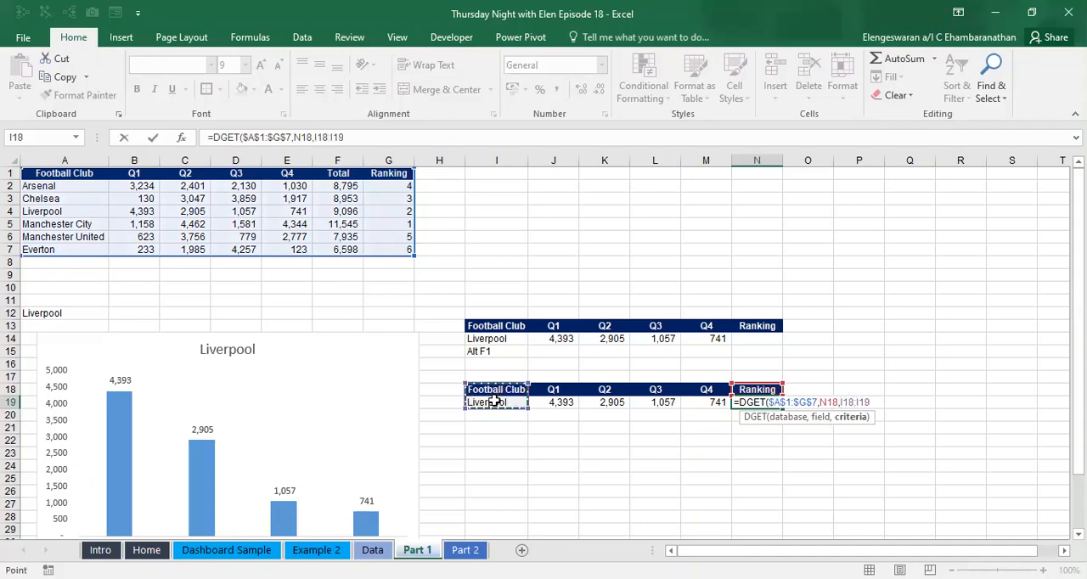
{"action": "key", "text": "F4"}
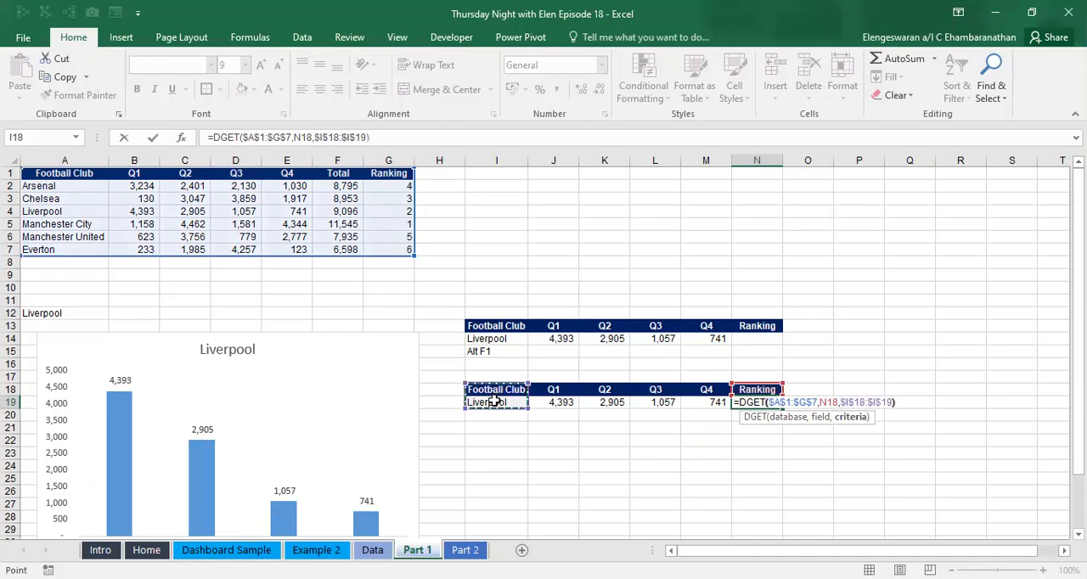
{"action": "key", "text": "ctrl+Return"}
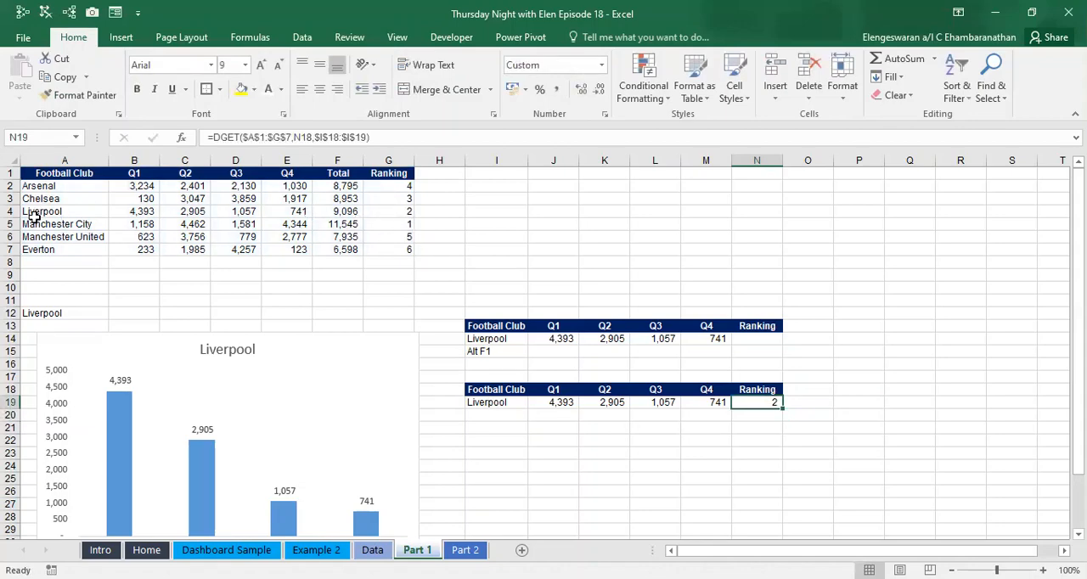
- Draw a rectangle about 1.75 cm high and 4.02 cm wide beside A12, just above the chart
{"action": "left_click", "coordinate": [121, 38]}
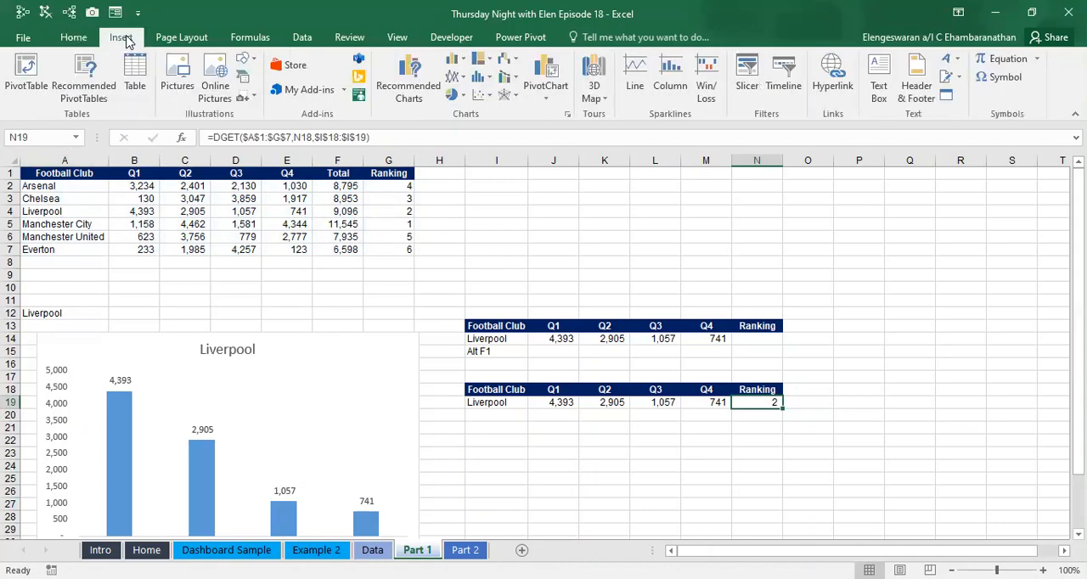
{"action": "left_click", "coordinate": [246, 61]}
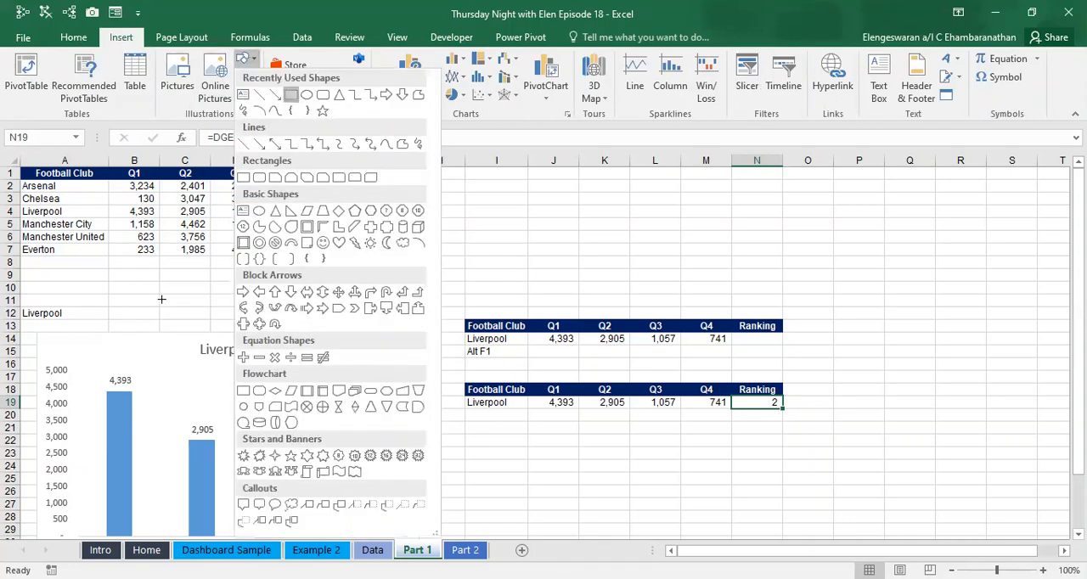
{"action": "left_click_drag", "start_coordinate": [116, 272], "coordinate": [239, 325]}
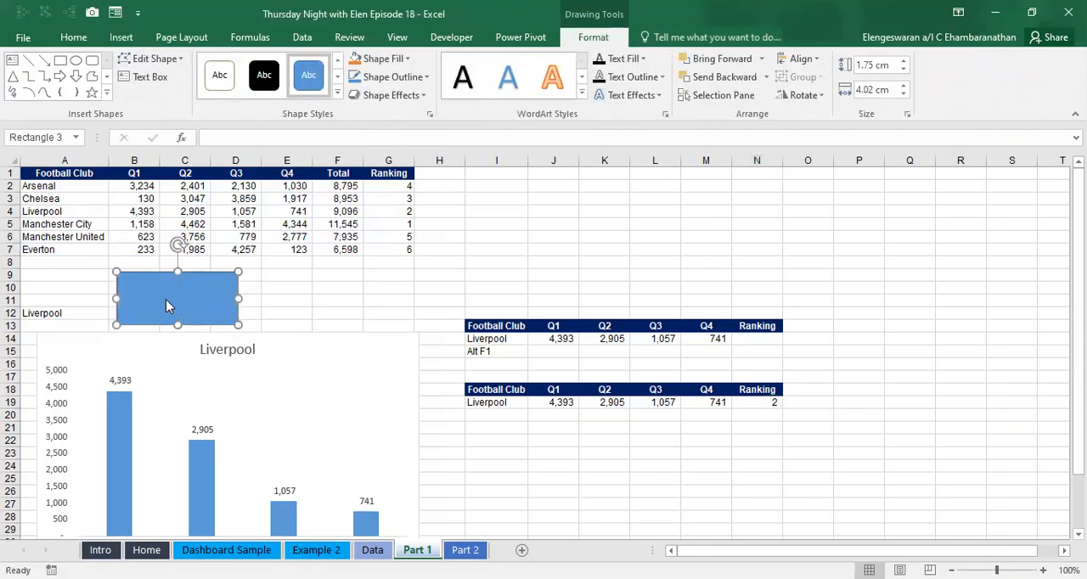
- Link the rectangle's text to the ranking result with the formula =$N$19
{"action": "right_click", "coordinate": [166, 299]}
{"action": "left_click", "coordinate": [209, 111]}
{"action": "type", "text": "="}
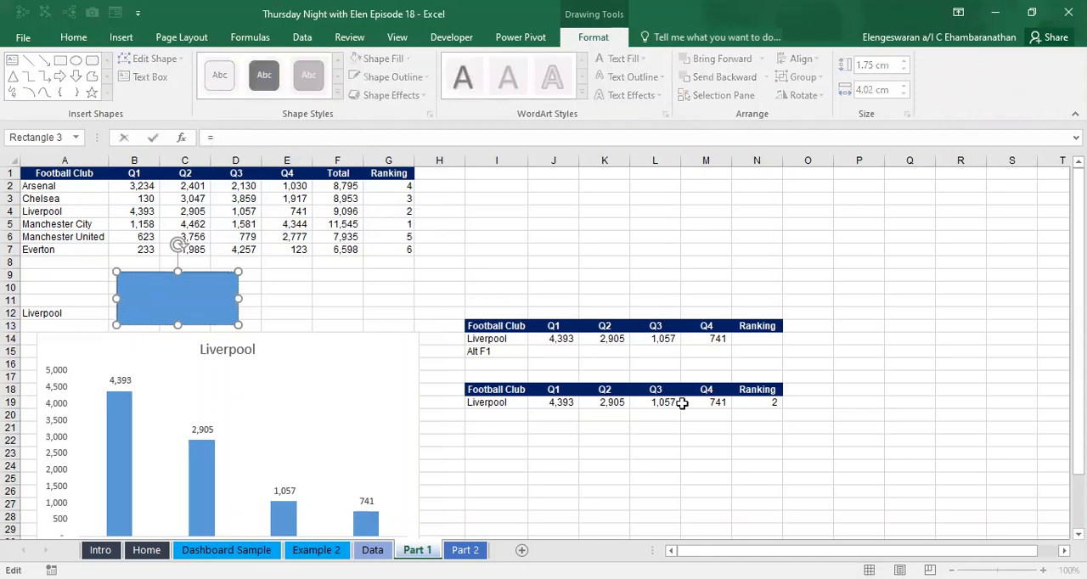
{"action": "left_click", "coordinate": [754, 402]}
{"action": "key", "text": "Return"}
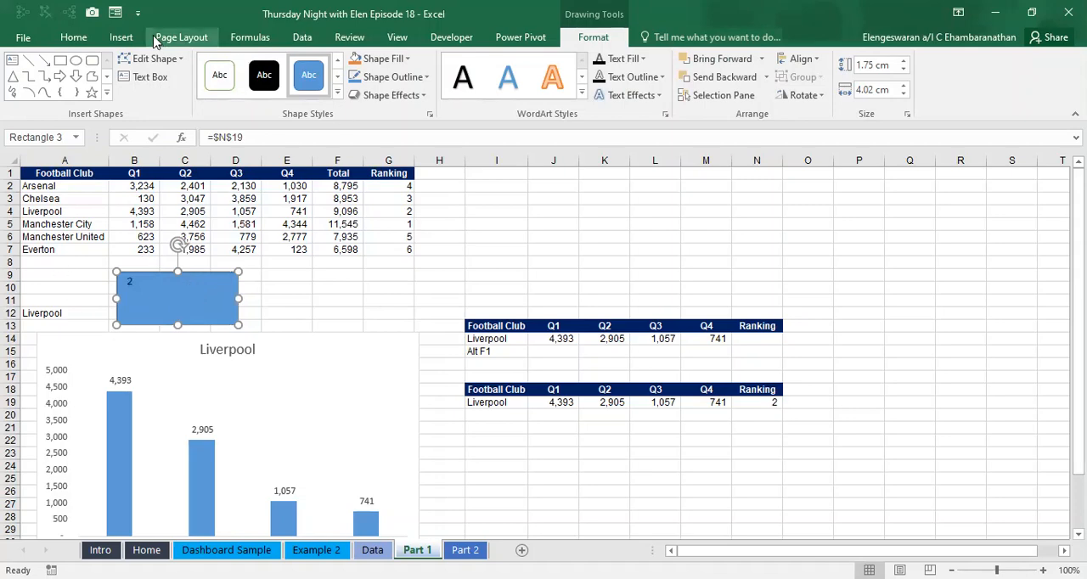
- Enlarge the rectangle's text to size 40 and center it both vertically and horizontally
{"action": "left_click", "coordinate": [73, 38]}
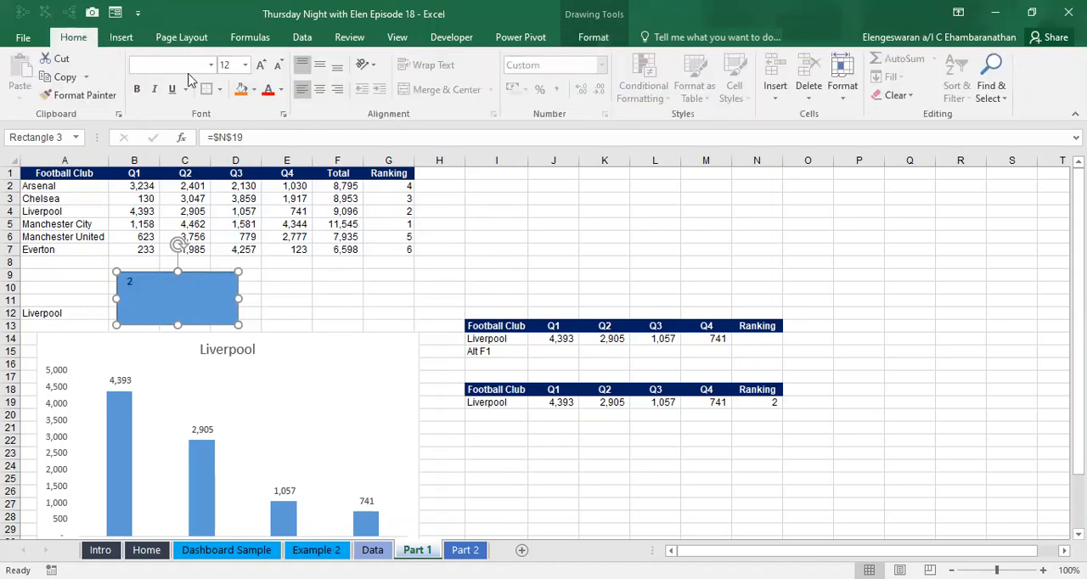
{"action": "left_click", "coordinate": [261, 67]}
{"action": "left_click", "coordinate": [261, 67]}
{"action": "left_click", "coordinate": [261, 66]}
{"action": "left_click", "coordinate": [262, 66]}
{"action": "left_click", "coordinate": [262, 66]}
{"action": "left_click", "coordinate": [264, 66]}
{"action": "left_click", "coordinate": [263, 66]}
{"action": "left_click", "coordinate": [263, 66]}
{"action": "left_click", "coordinate": [264, 67]}
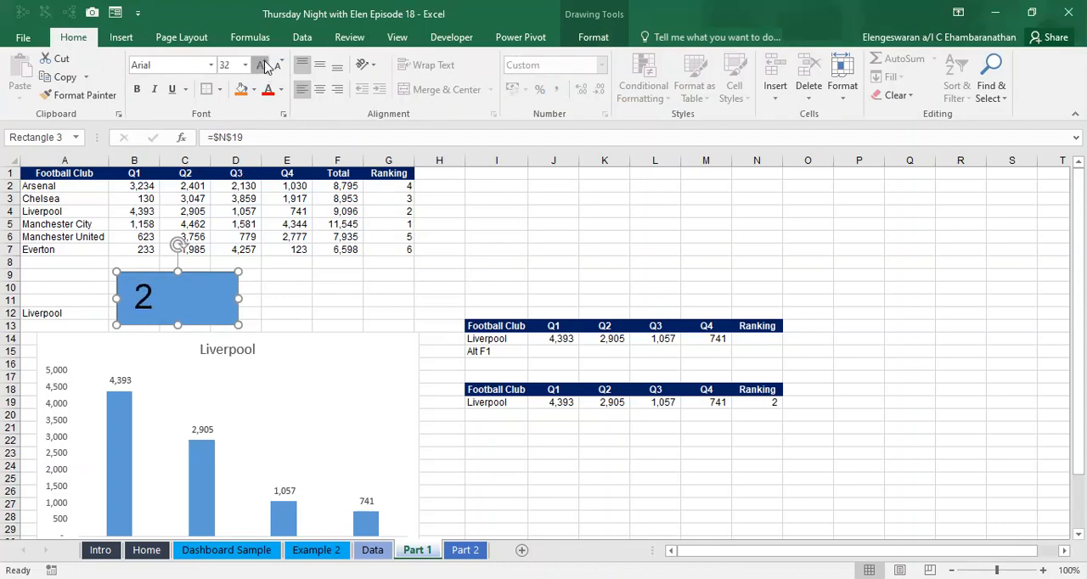
{"action": "left_click", "coordinate": [263, 67]}
{"action": "left_click", "coordinate": [263, 66]}
{"action": "left_click", "coordinate": [263, 67]}
{"action": "left_click", "coordinate": [318, 67]}
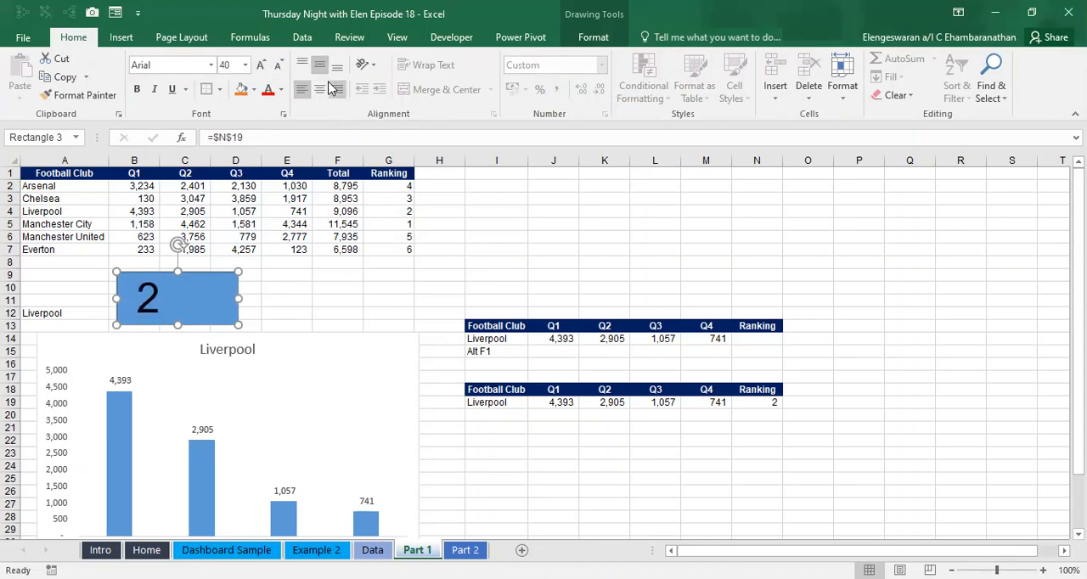
{"action": "left_click", "coordinate": [319, 89]}
- Fill the ranking rectangle with the standard dark blue color and remove its outline
{"action": "left_click", "coordinate": [604, 40]}
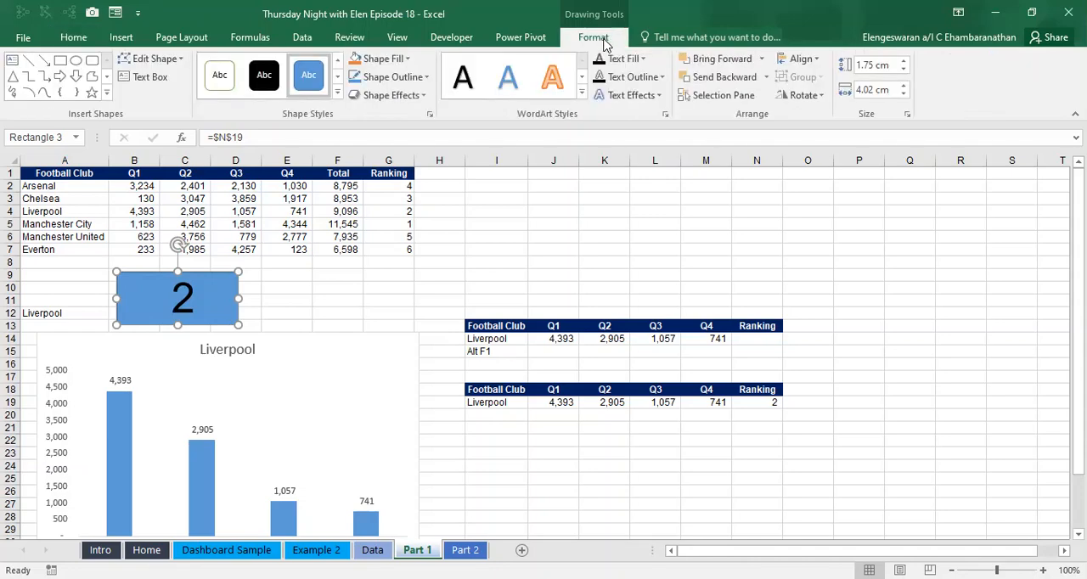
{"action": "left_click", "coordinate": [381, 62]}
{"action": "left_click", "coordinate": [461, 202]}
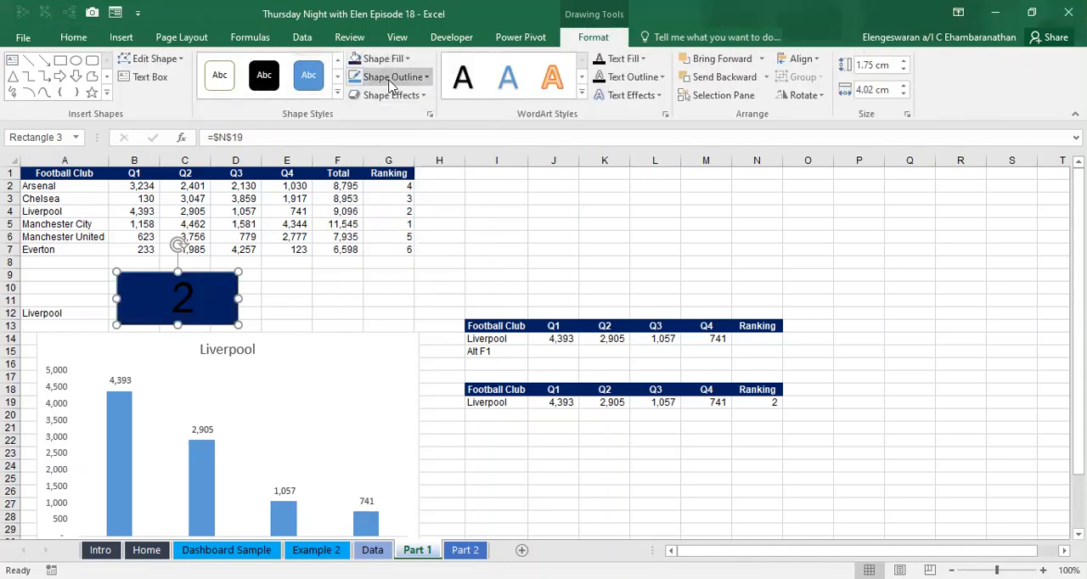
{"action": "left_click", "coordinate": [389, 77]}
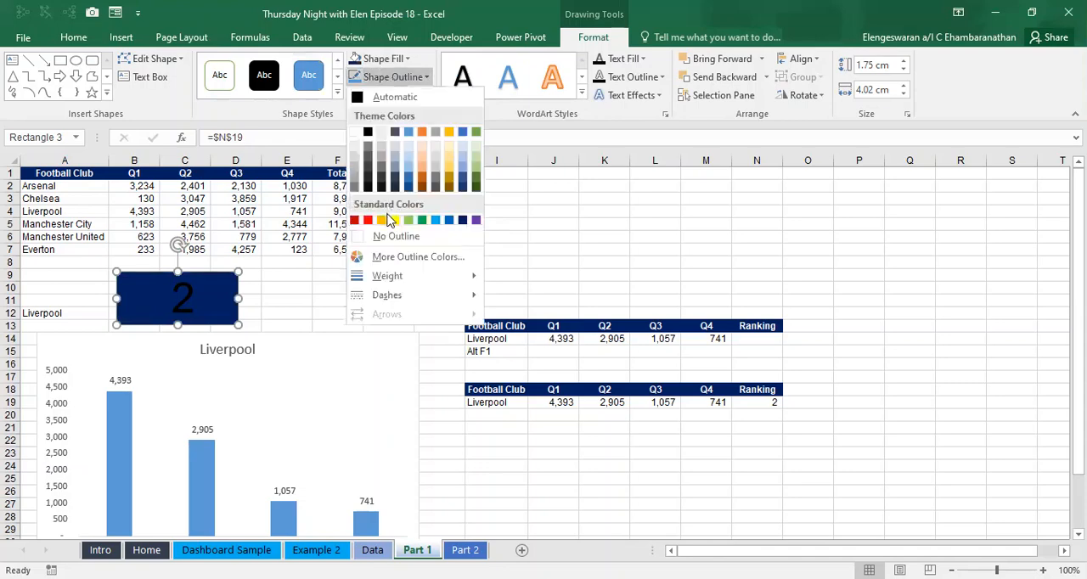
{"action": "left_click", "coordinate": [379, 238]}
- Make the ranking number inside the rectangle white and bold
{"action": "left_click", "coordinate": [625, 59]}
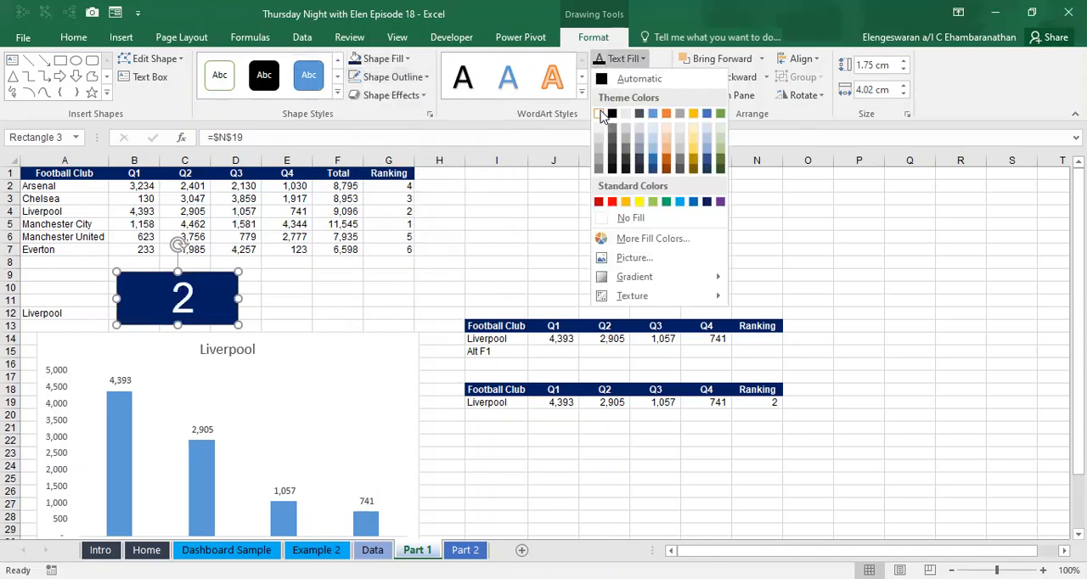
{"action": "left_click", "coordinate": [601, 115]}
{"action": "key", "text": "ctrl+b"}
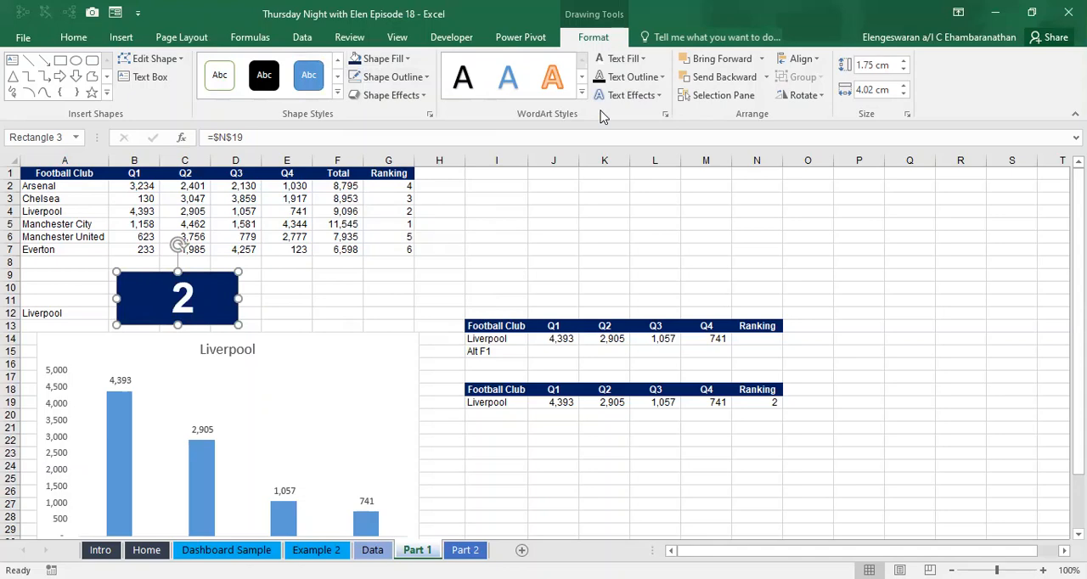
- Test the football club drop-down in A12 by choosing Manchester City and then Arsenal
{"action": "left_click", "coordinate": [30, 314]}
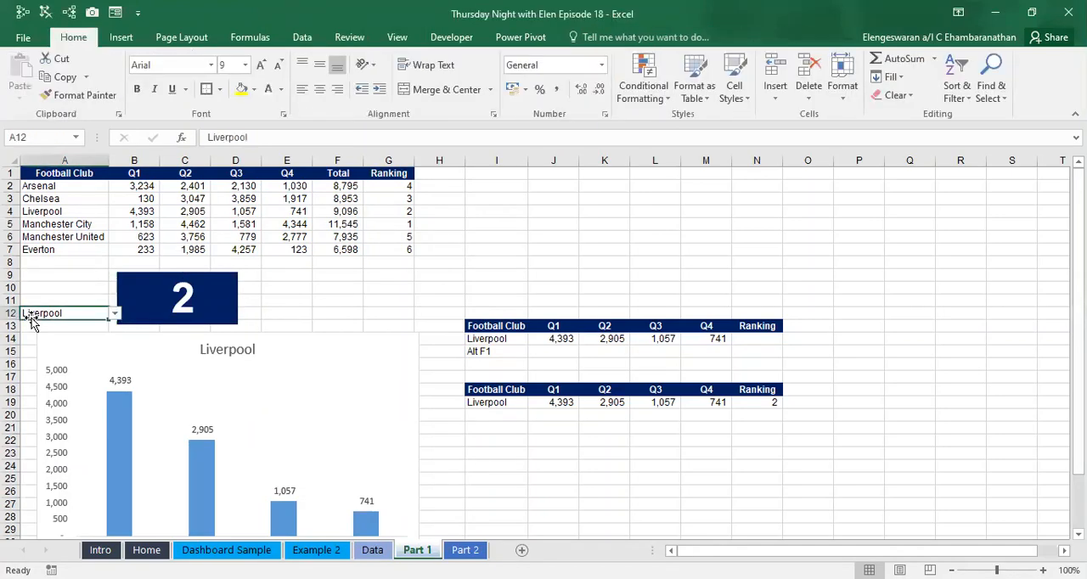
{"action": "left_click", "coordinate": [116, 317]}
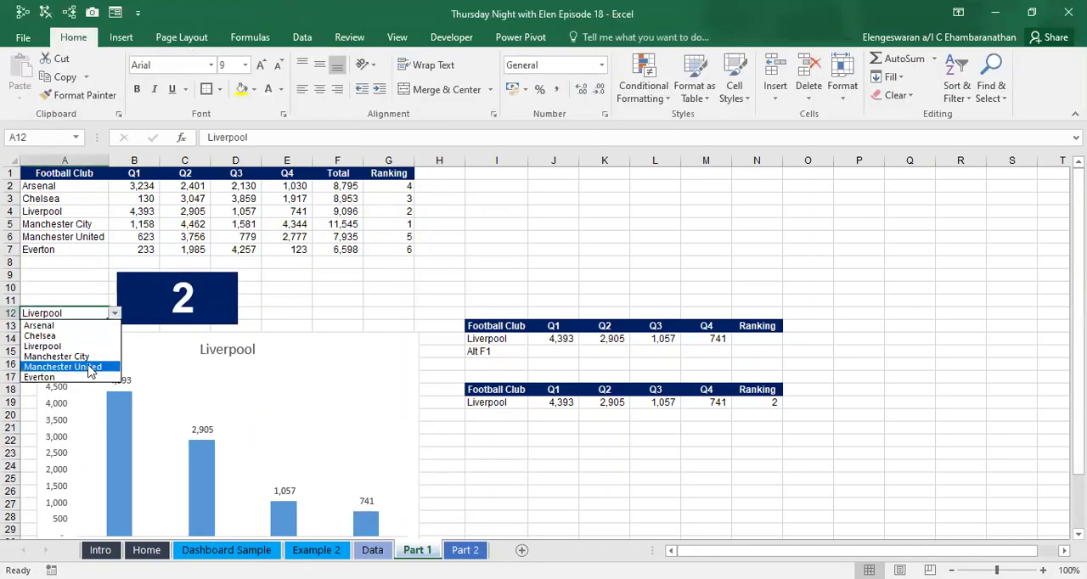
{"action": "left_click", "coordinate": [83, 358]}
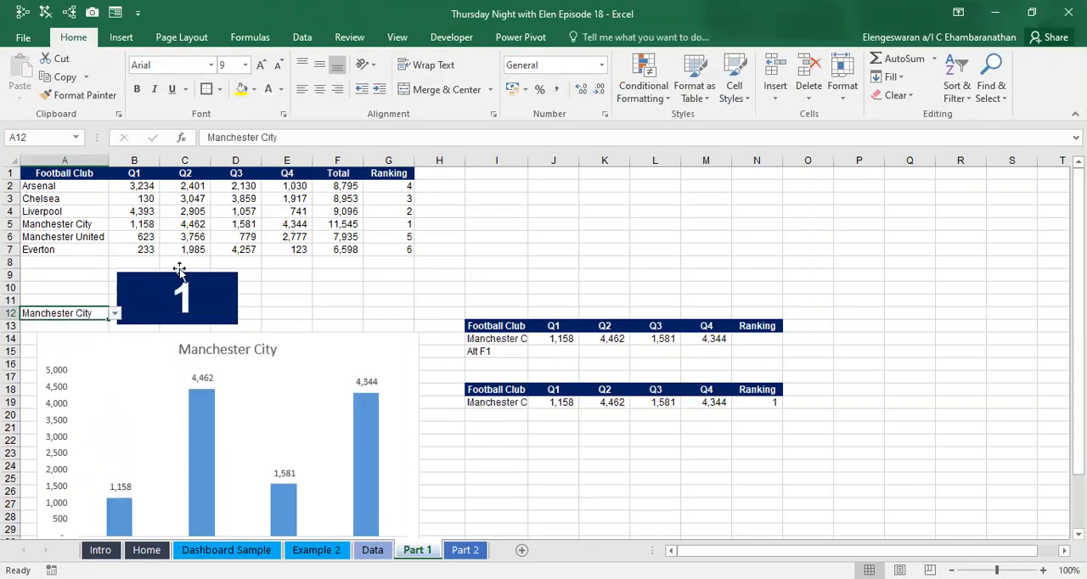
{"action": "left_click", "coordinate": [114, 313]}
{"action": "left_click", "coordinate": [80, 326]}
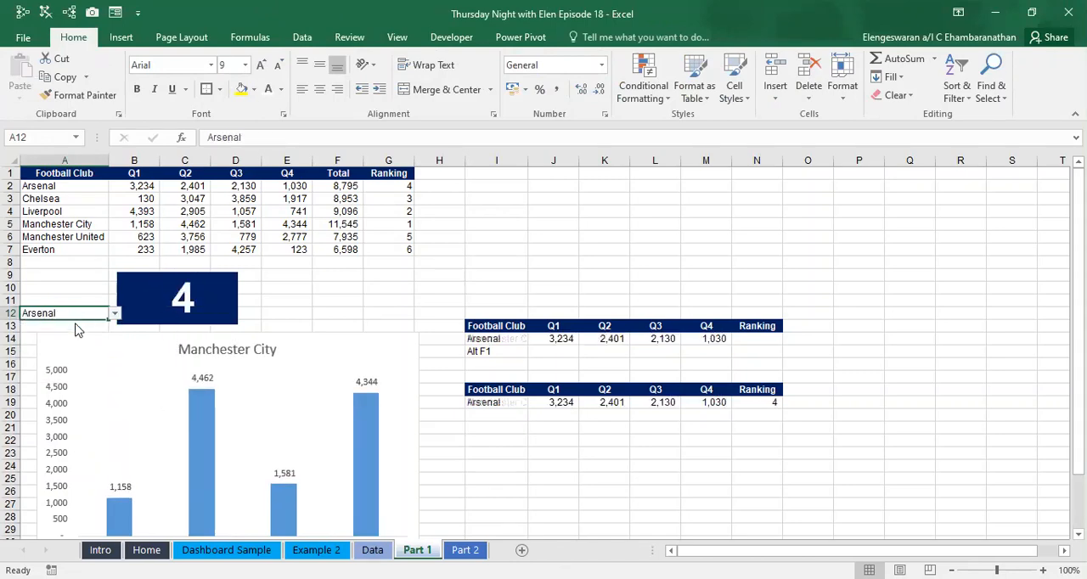